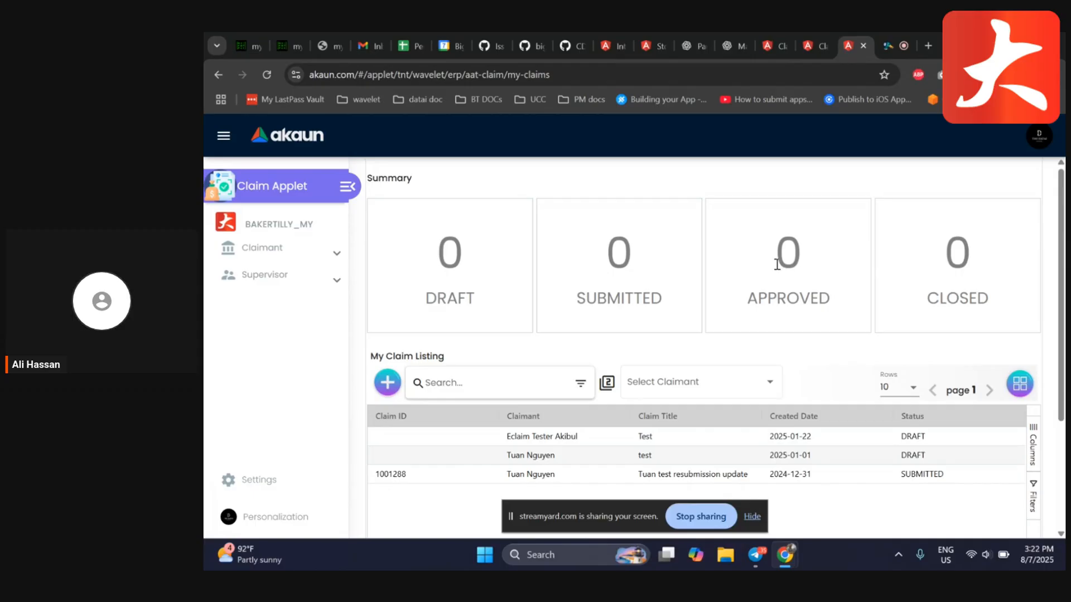
Open the applet's reviewer settings and view the reviewers assigned to the BTMHG entity
left_click(815, 44)
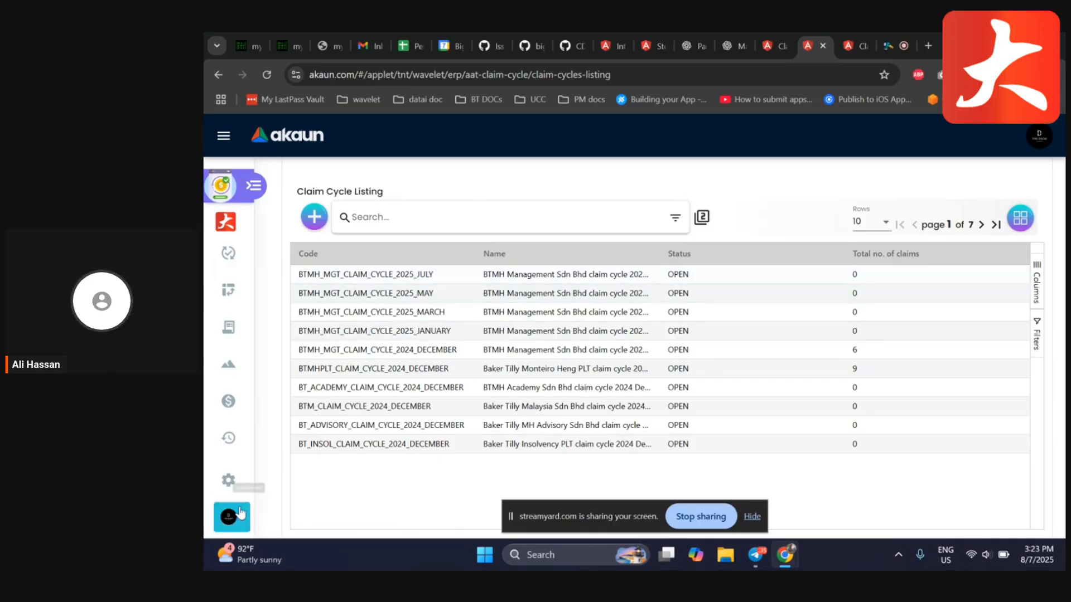
left_click(234, 488)
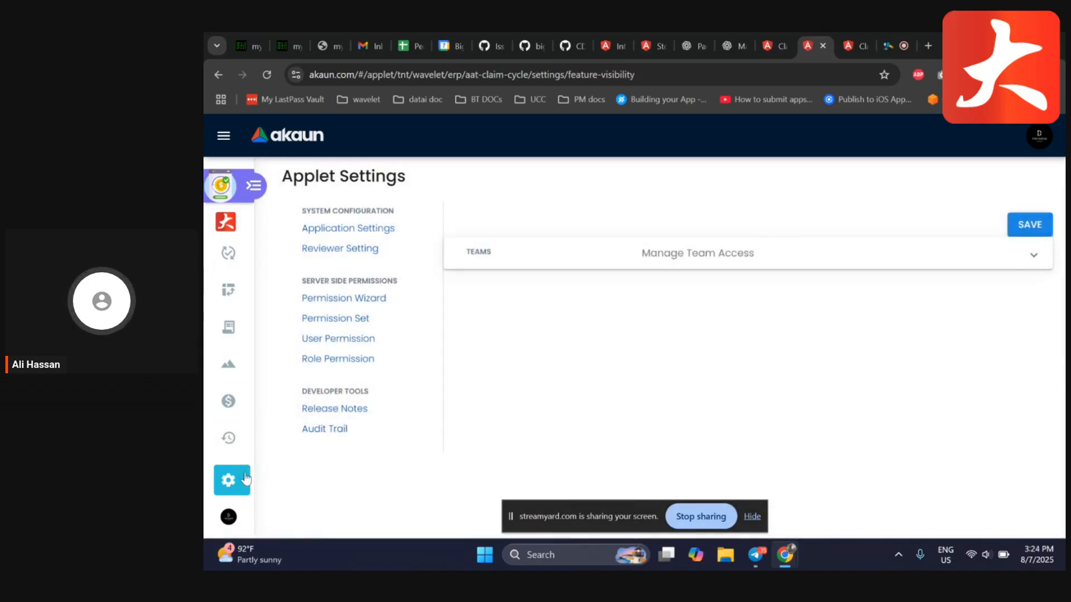
left_click(335, 253)
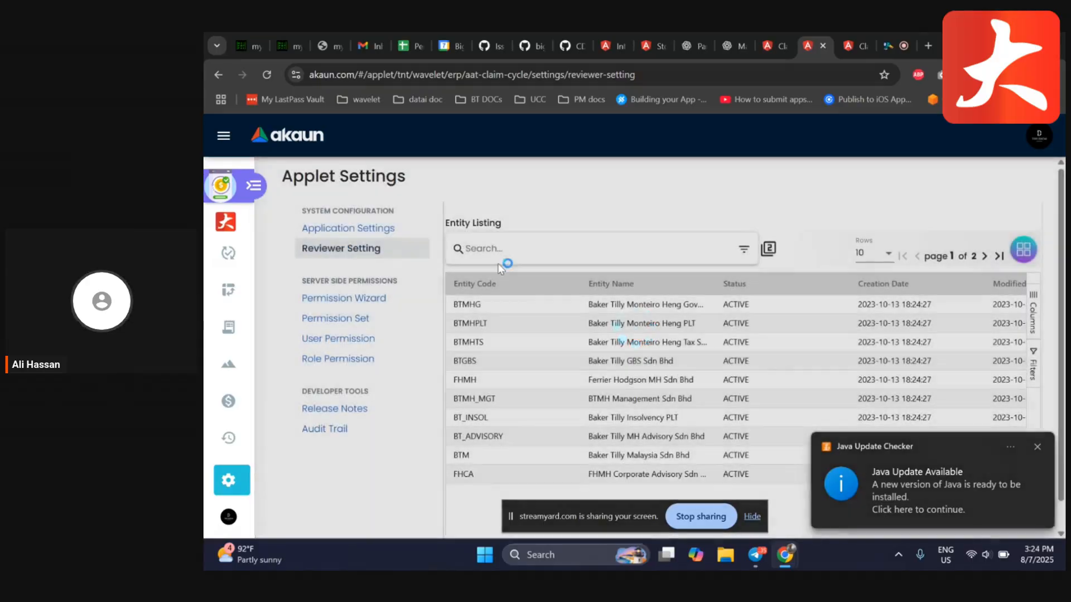
left_click(1036, 446)
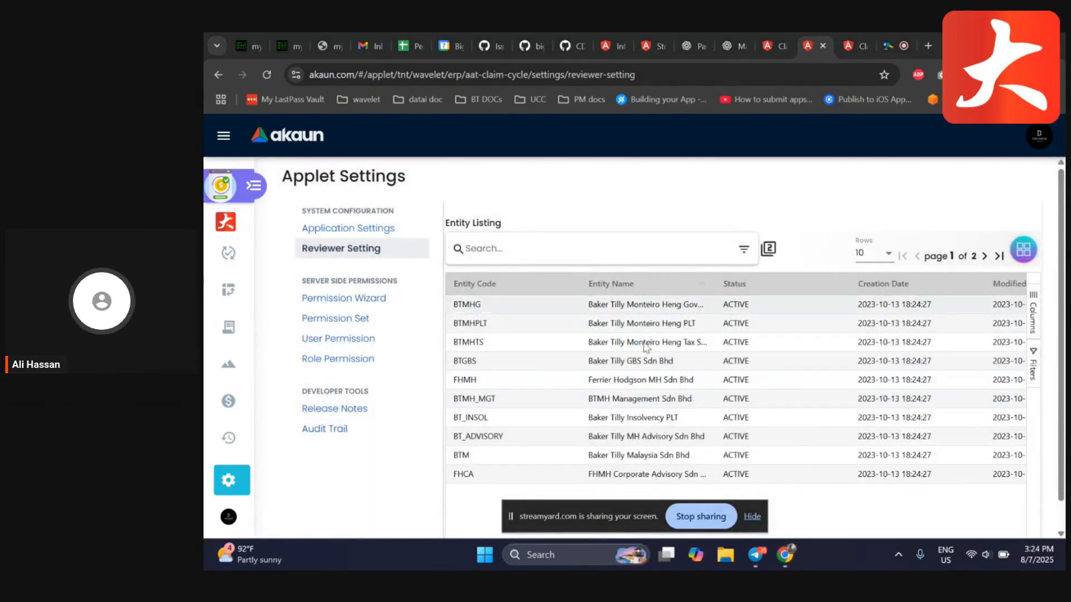
left_click(617, 307)
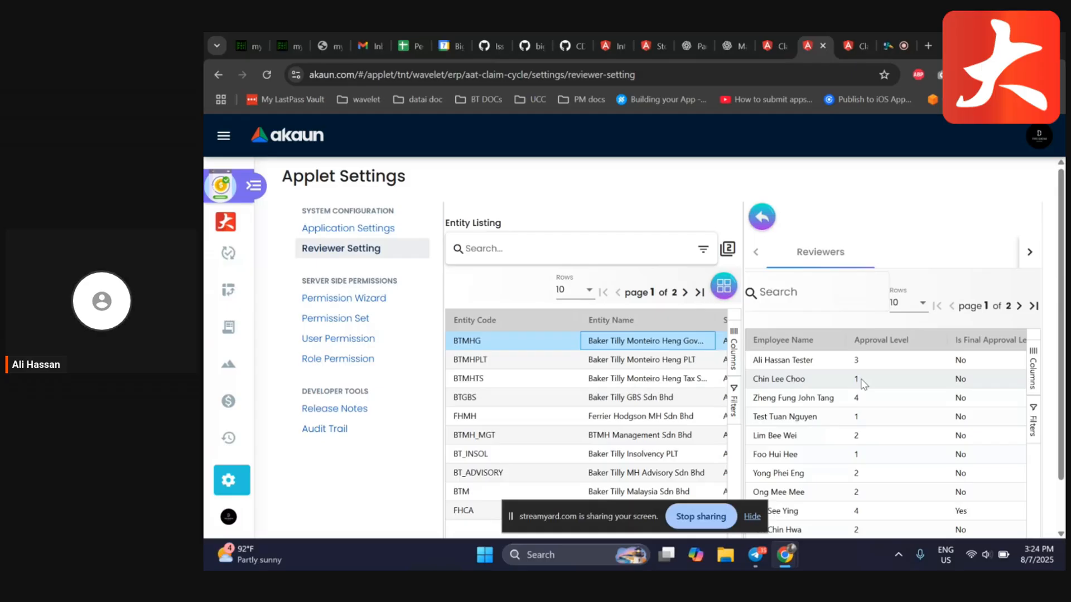
left_click(761, 218)
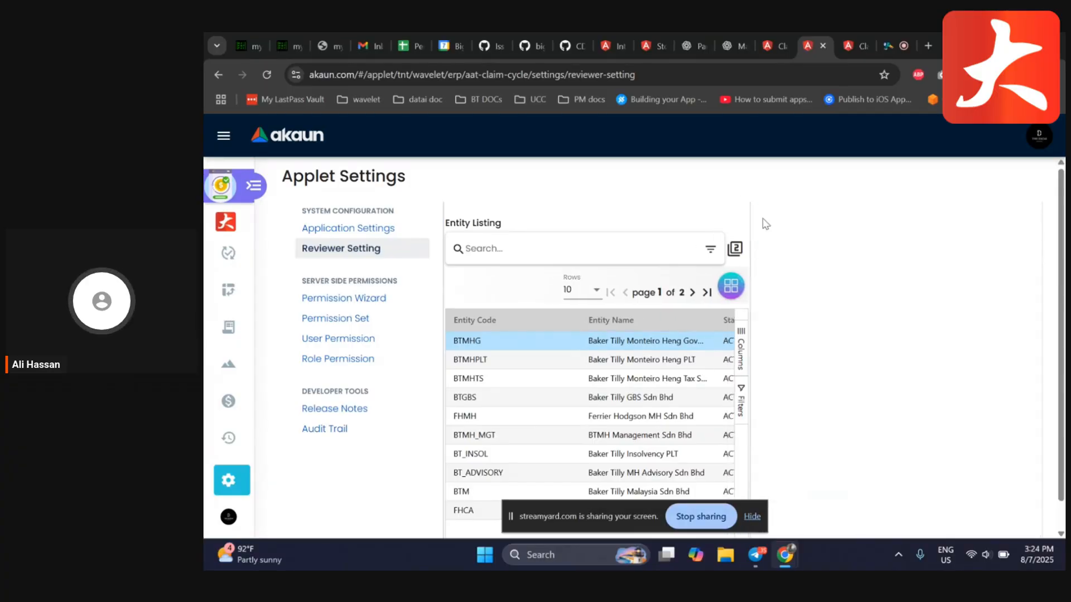
Open the BTMHPLT_CLAIM_CYCLE_2024_DECEMBER claim cycle for editing in full-page view
left_click(228, 253)
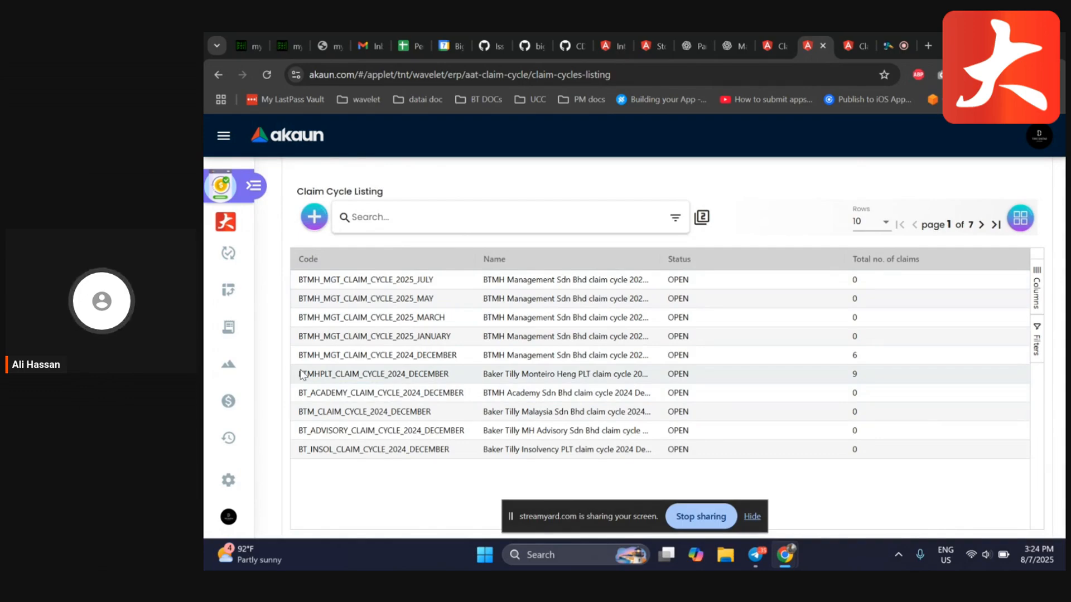
left_click(425, 378)
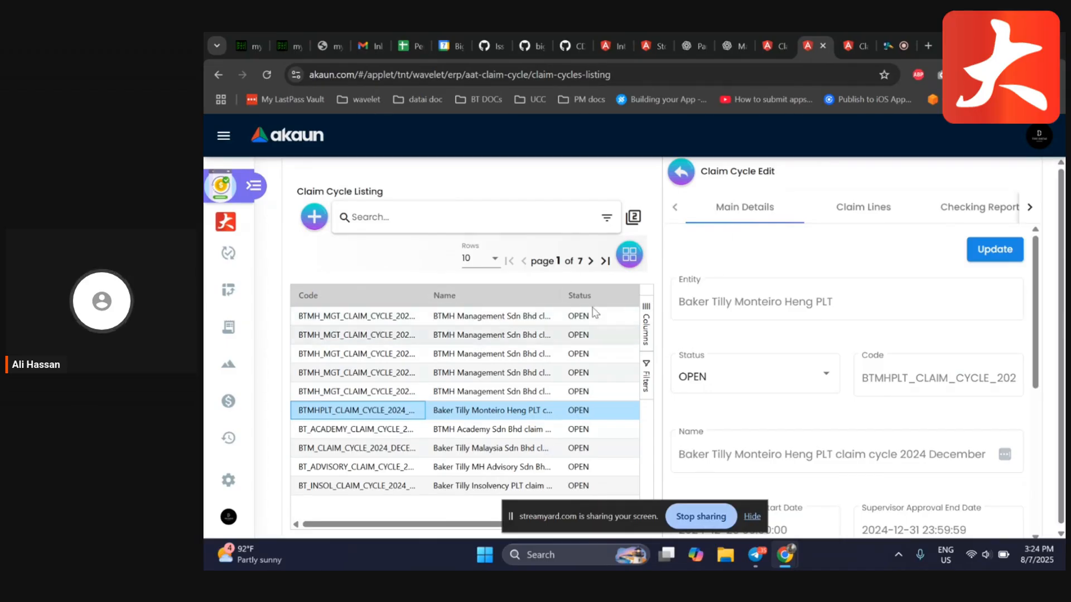
left_click(683, 176)
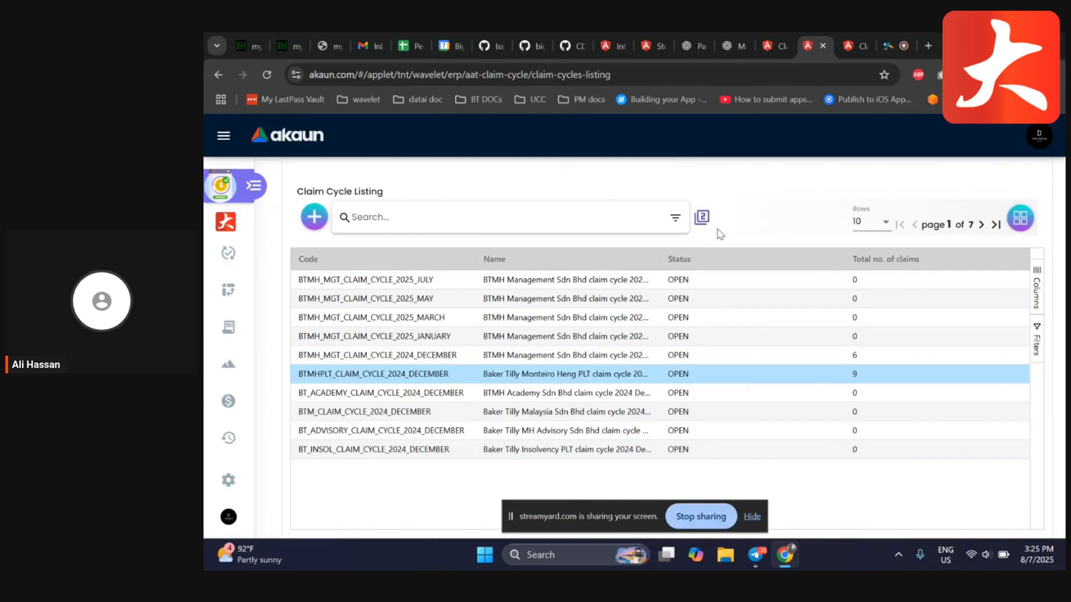
left_click(701, 222)
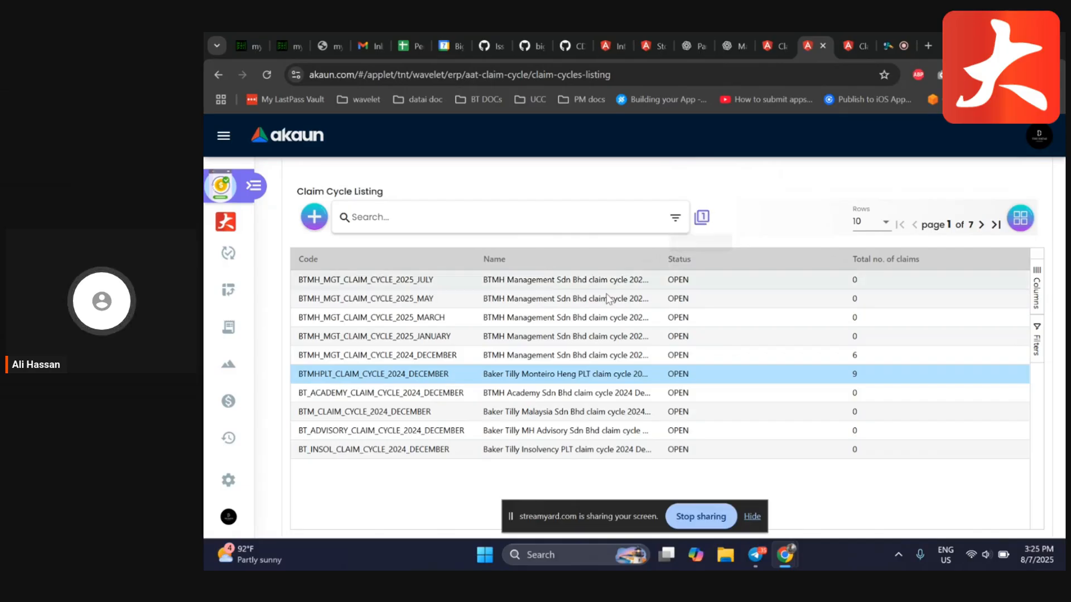
left_click(421, 381)
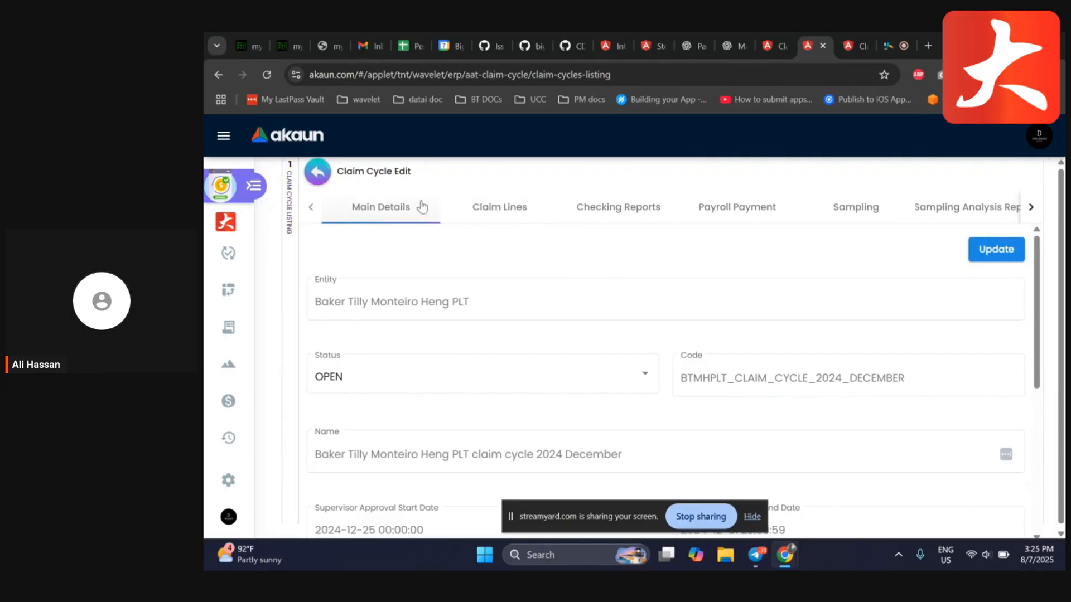
Show the cycle's claim lines and expand the level 1 review groups for not-flagged and flagged lines
left_click(505, 208)
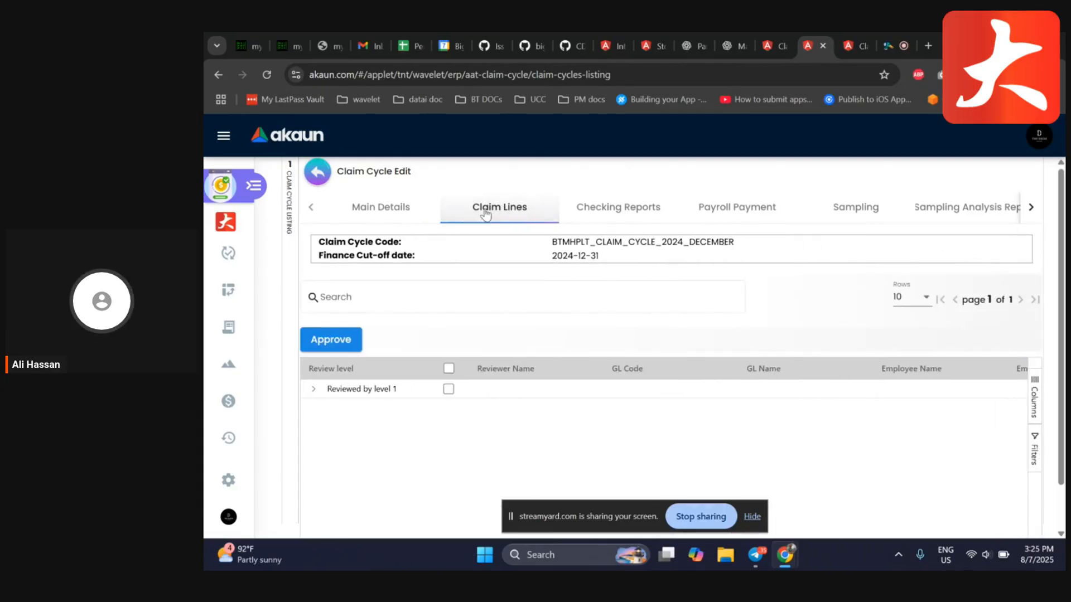
left_click(315, 392)
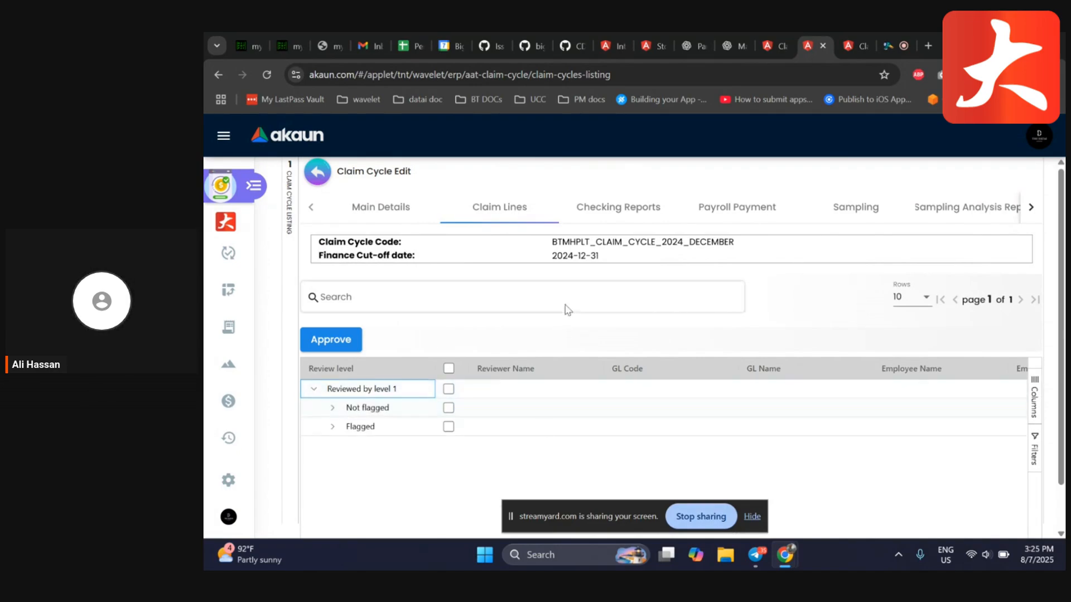
left_click(752, 517)
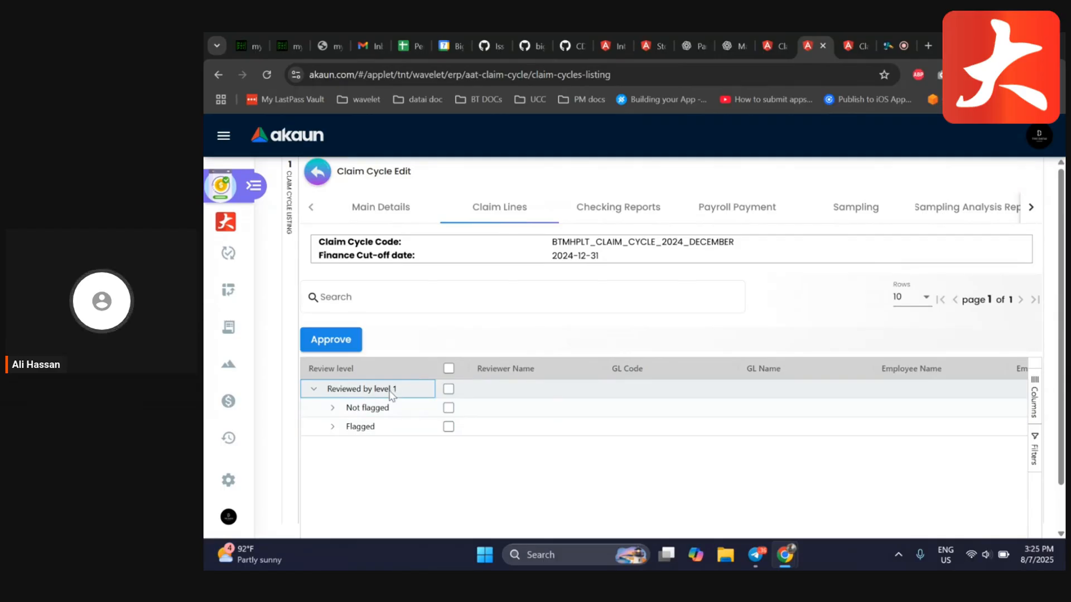
left_click(334, 408)
left_click(333, 408)
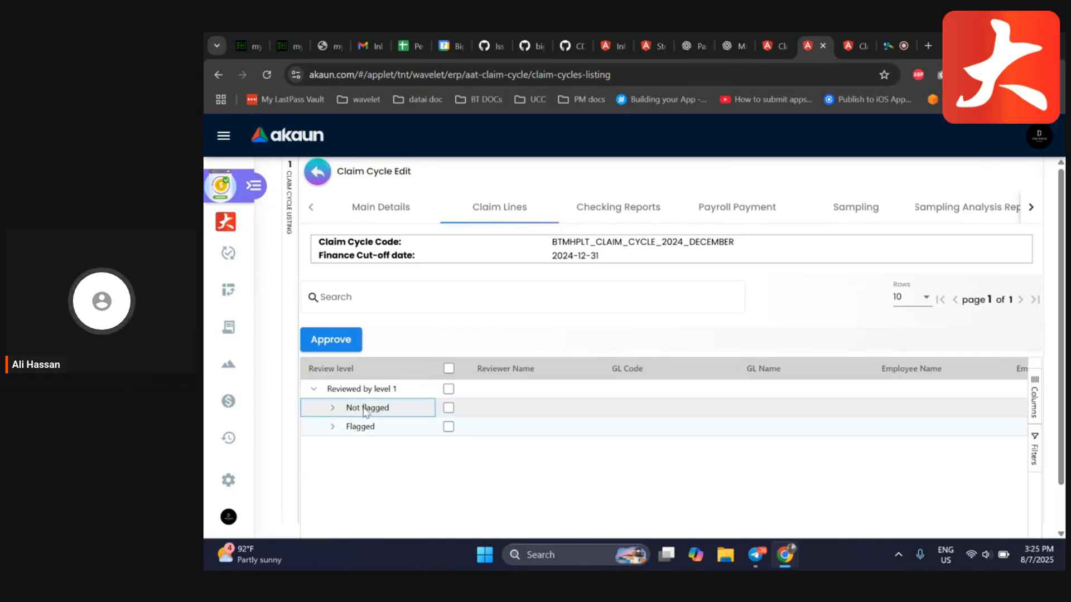
left_click(333, 427)
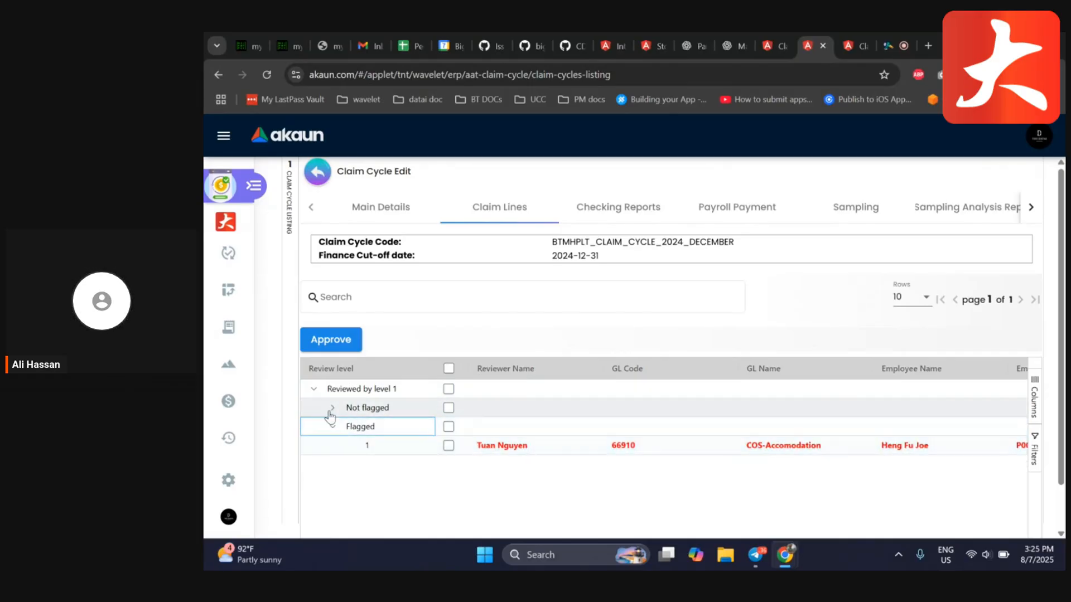
left_click(332, 408)
left_click(333, 408)
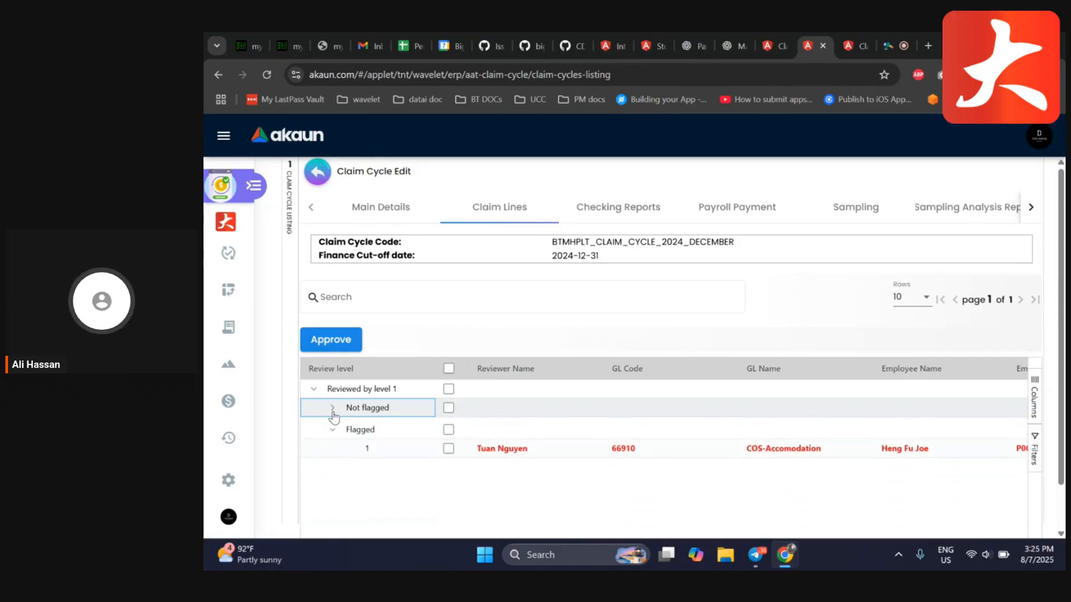
left_click(333, 409)
left_click(333, 409)
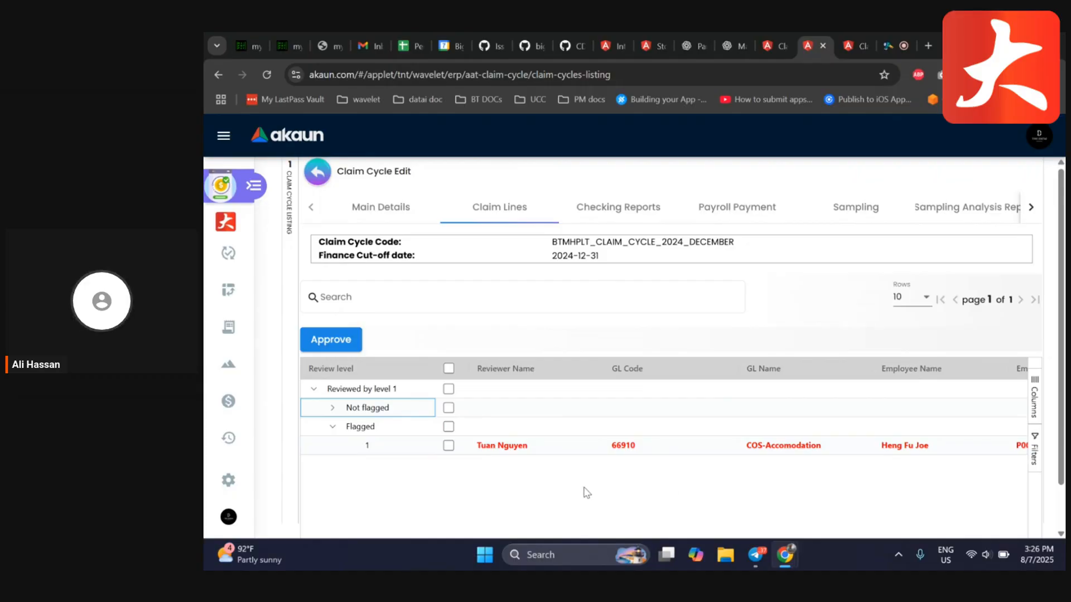
left_click(333, 409)
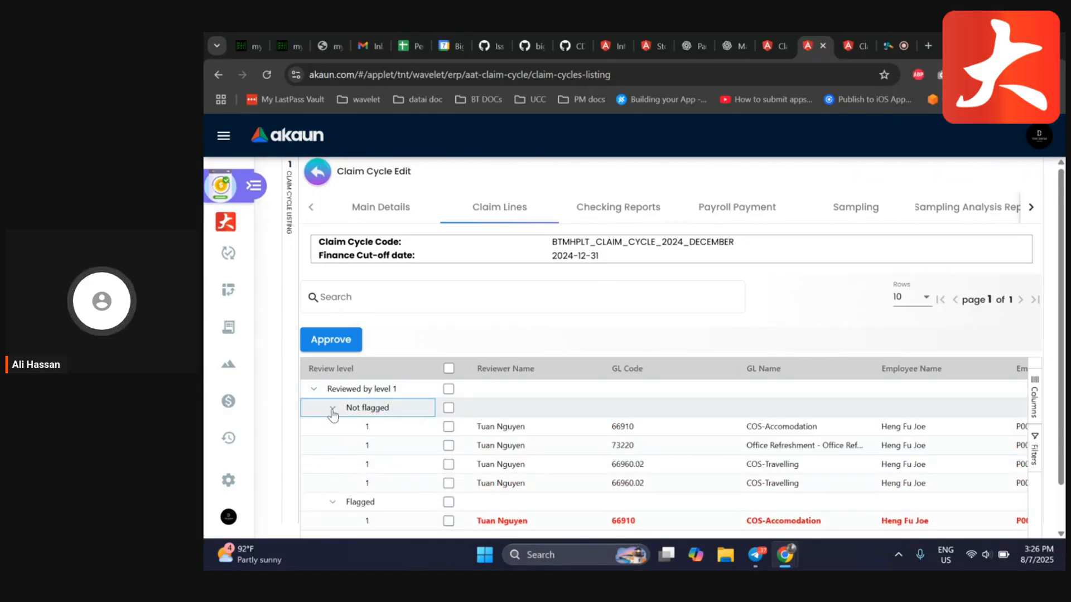
scroll(362, 439, "down", 1)
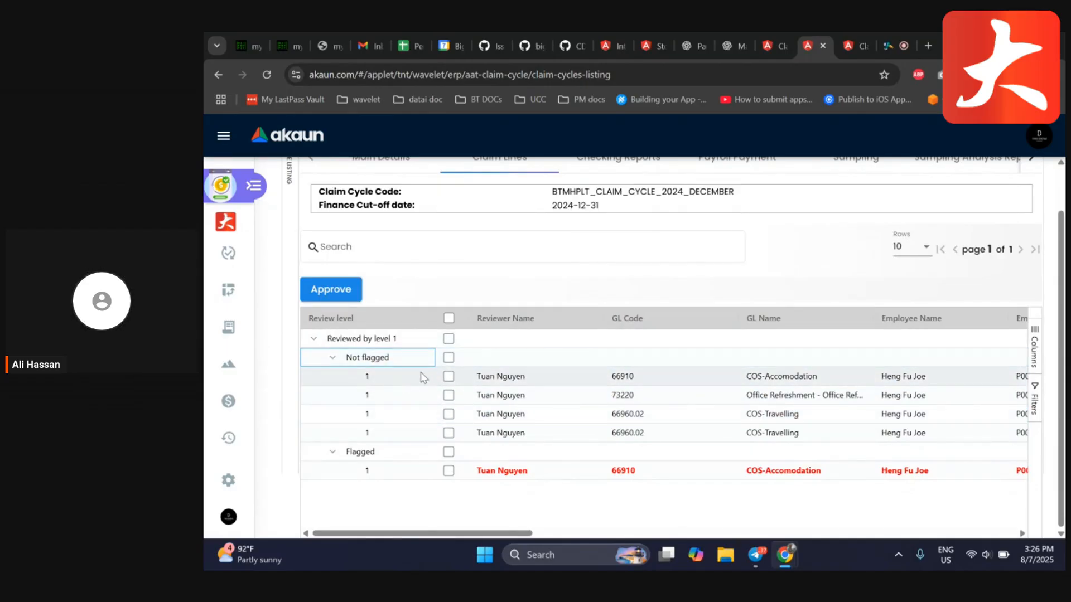
Select and then deselect all not-flagged claim lines under level 1 review
left_click(449, 359)
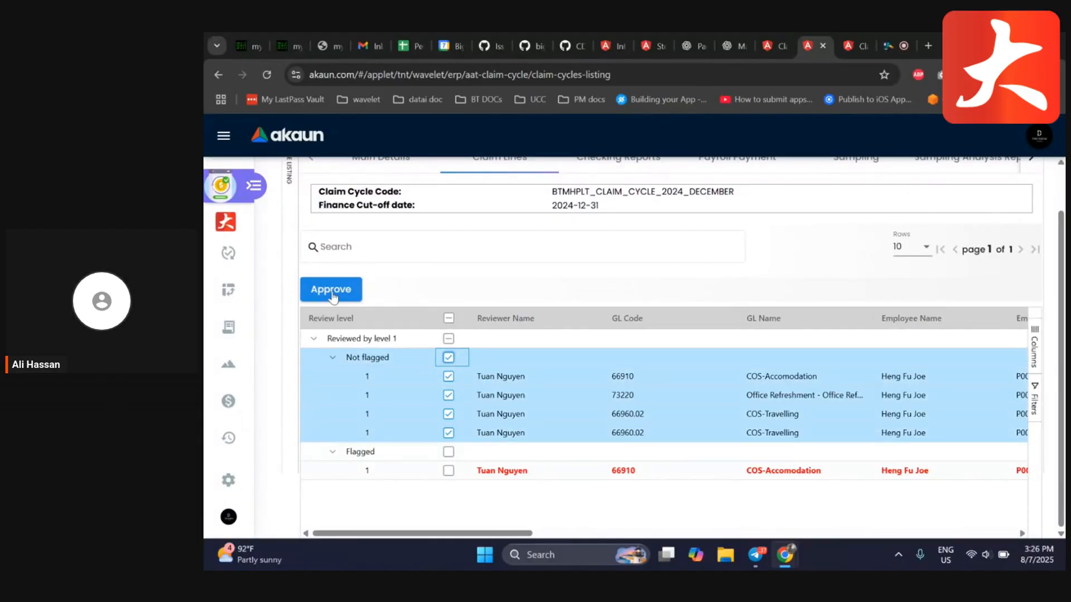
left_click_drag(504, 534, 400, 554)
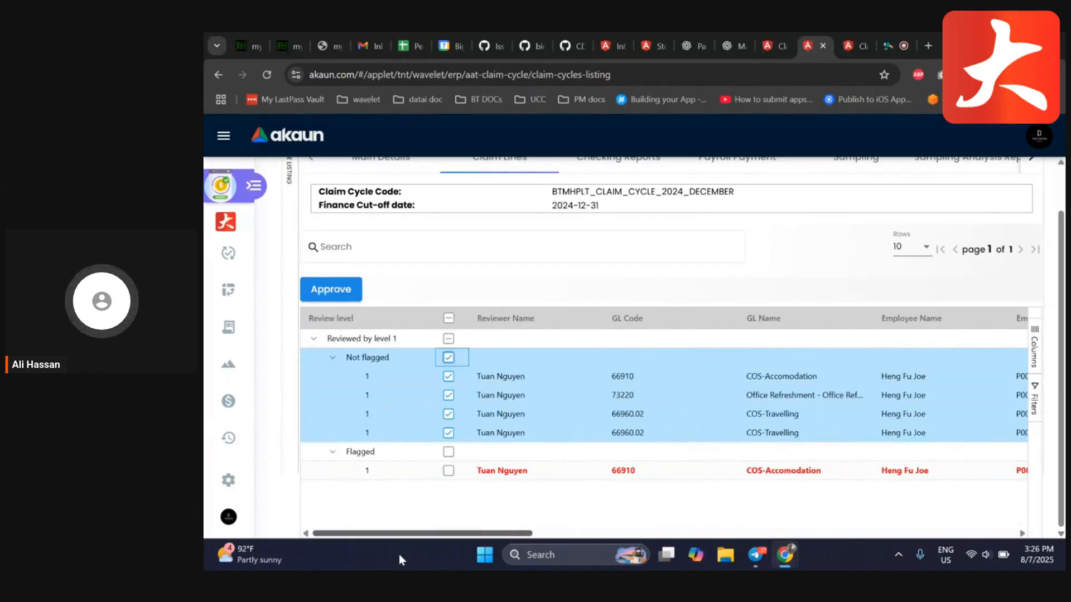
left_click(448, 358)
Open the first not-flagged accommodation claim line and review its details and attached receipt
left_click(505, 377)
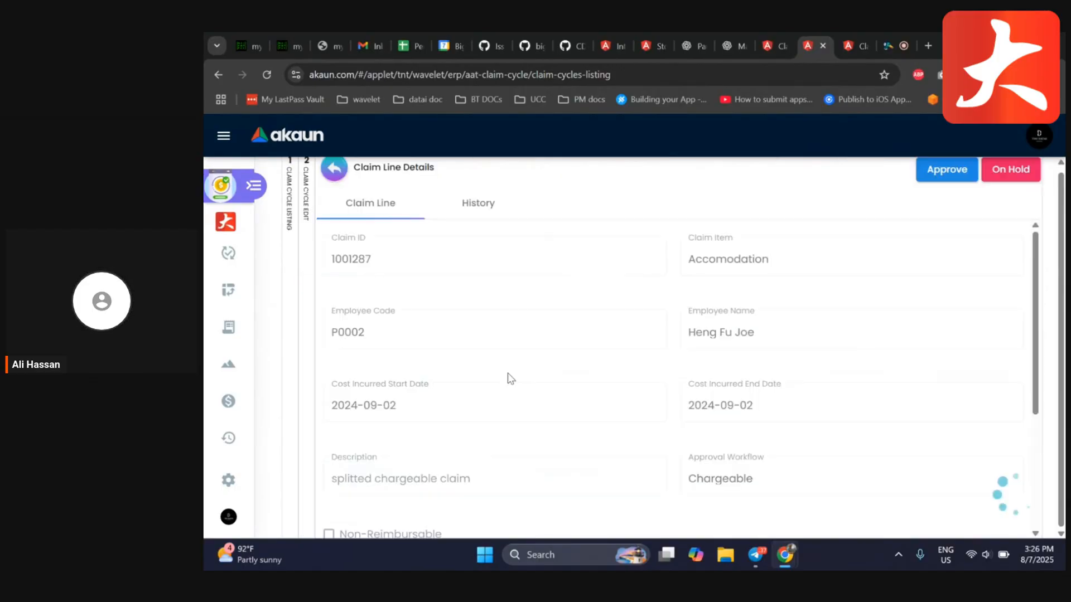
scroll(644, 306, "down", 4)
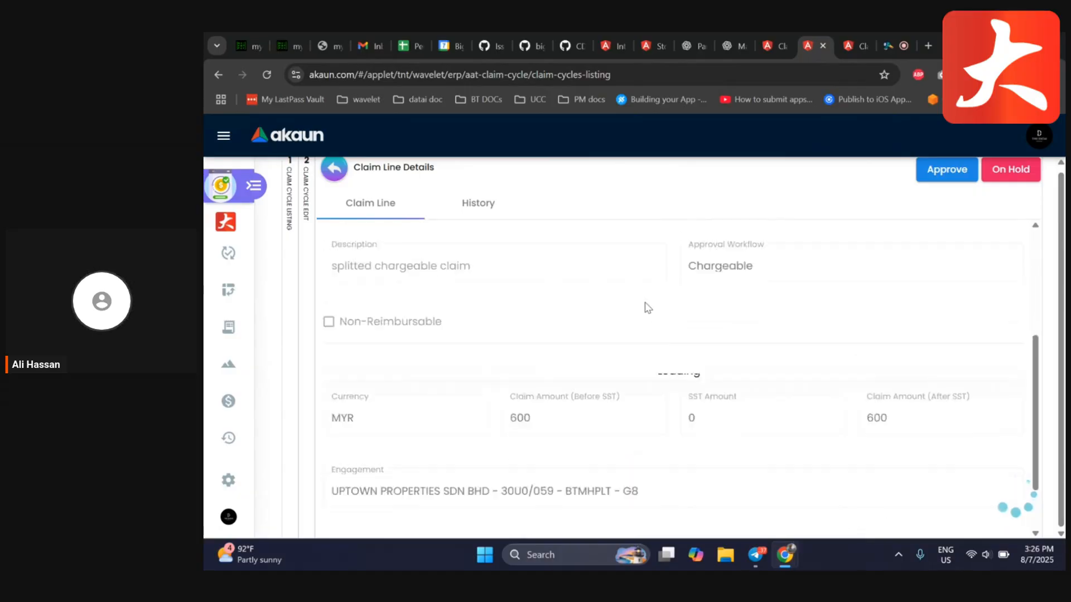
scroll(646, 335, "down", 3)
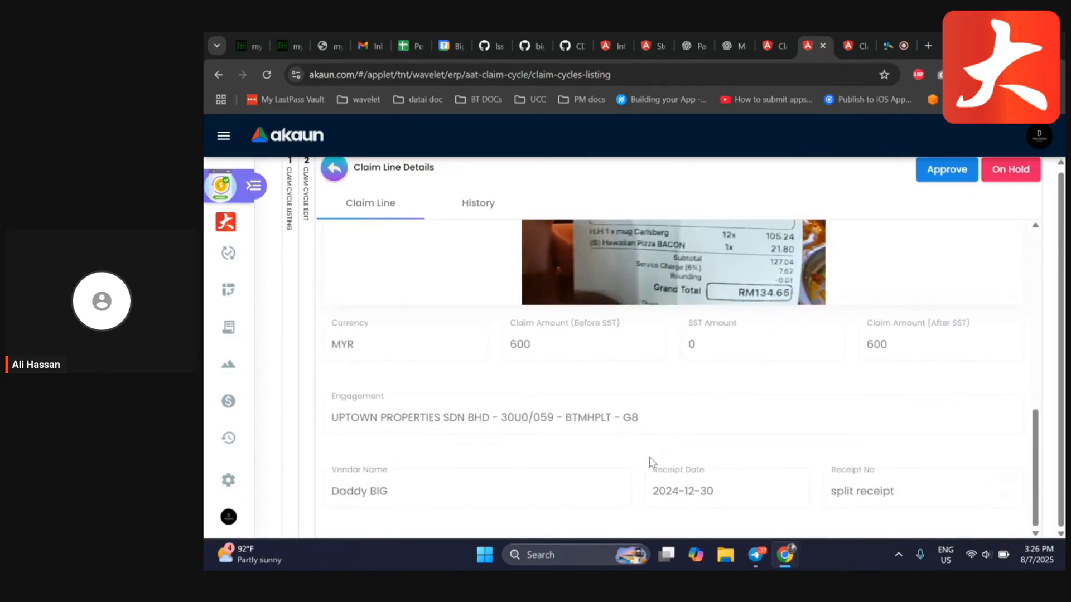
scroll(725, 423, "up", 6)
scroll(702, 443, "down", 2)
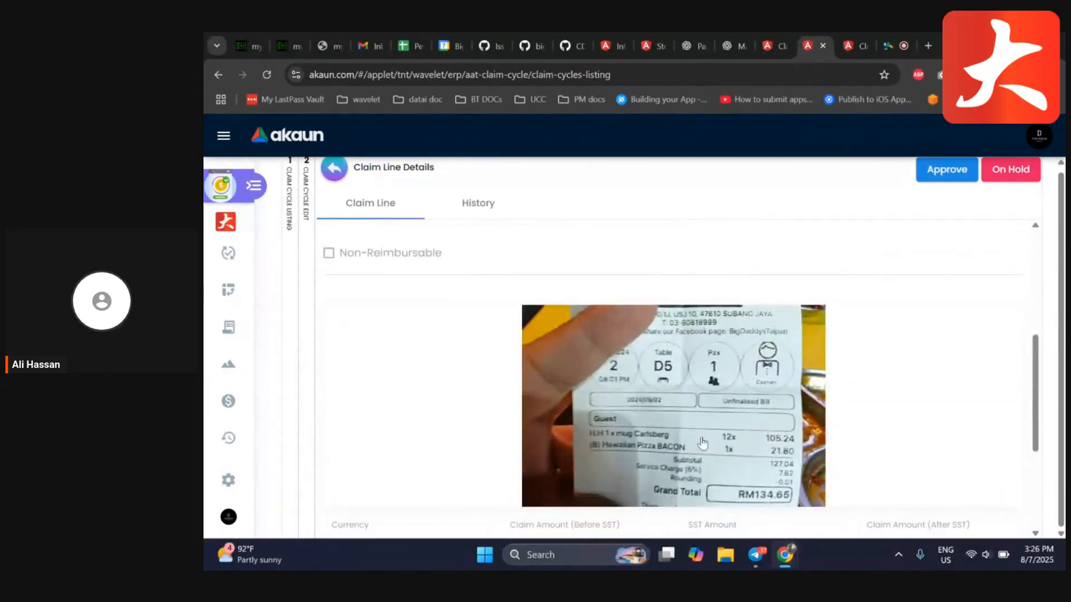
scroll(703, 443, "up", 5)
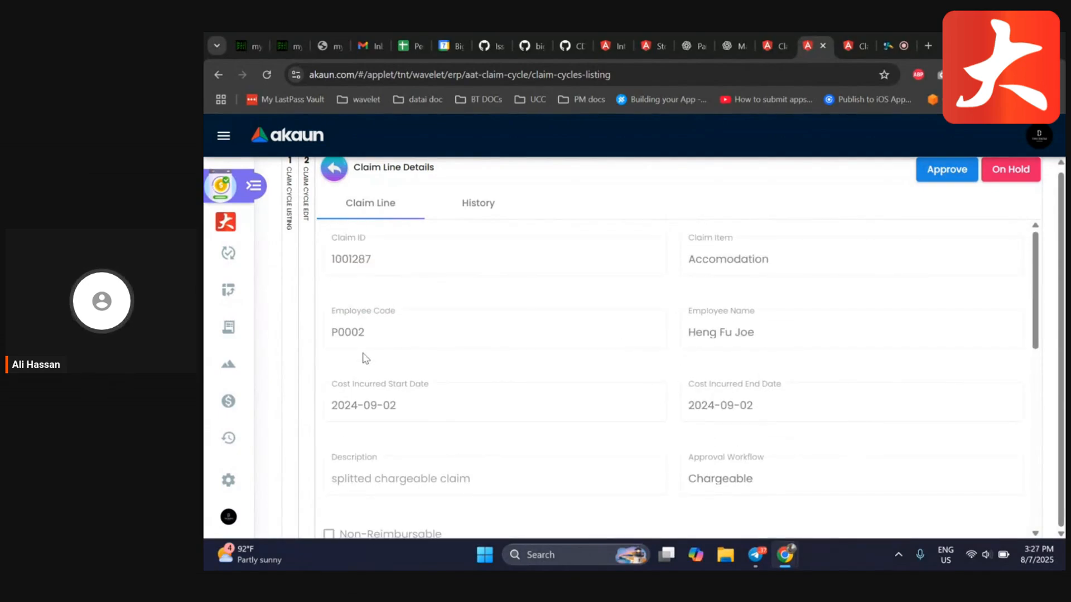
scroll(741, 301, "down", 5)
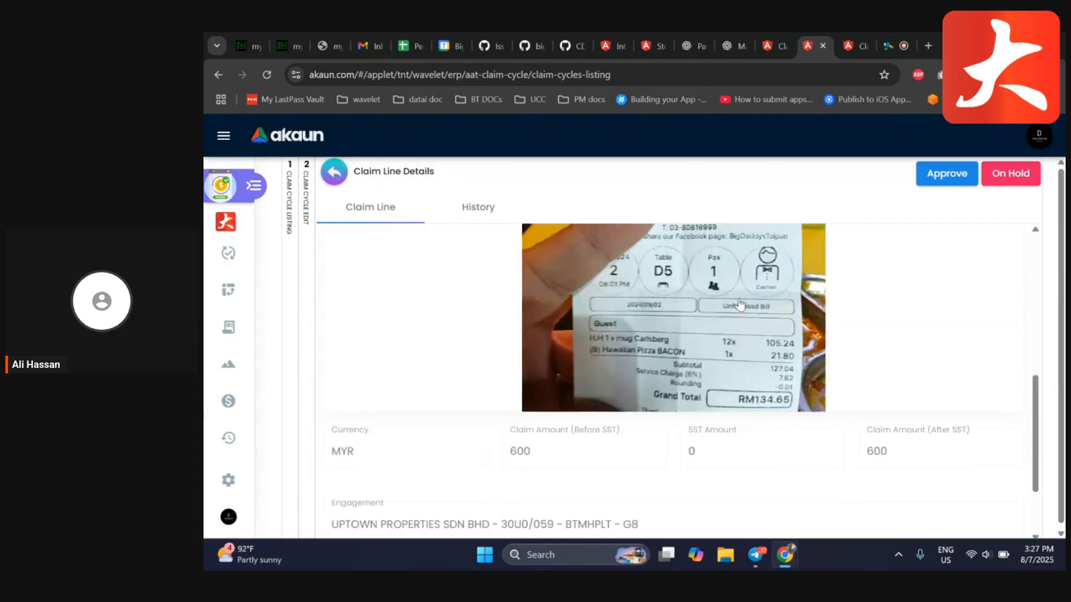
scroll(741, 301, "up", 5)
Check the claim line's reviewer history and re-examine its details, amounts and receipt
left_click(478, 206)
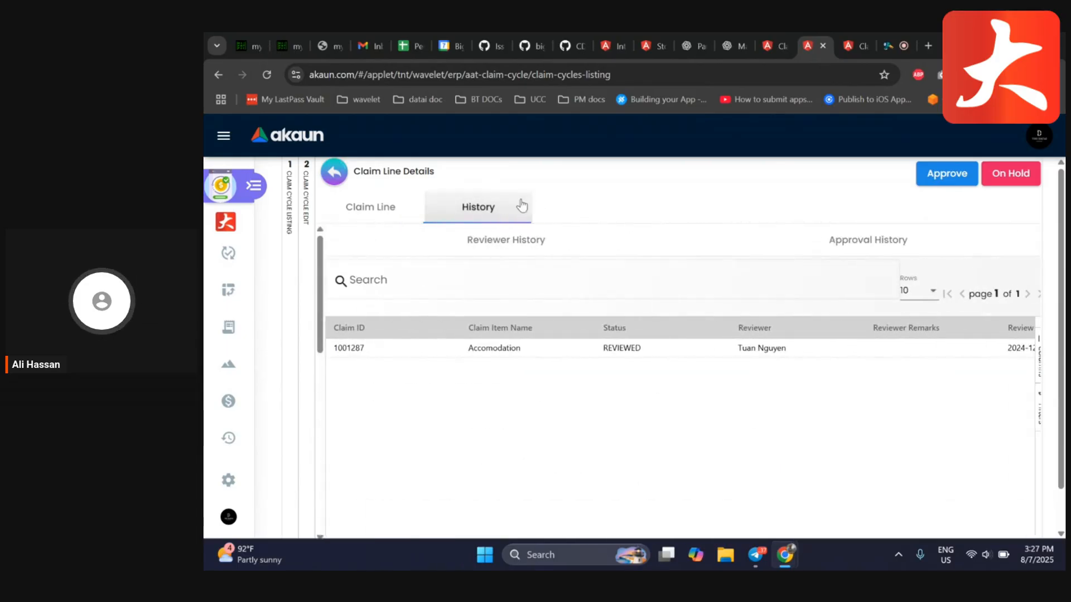
left_click(384, 208)
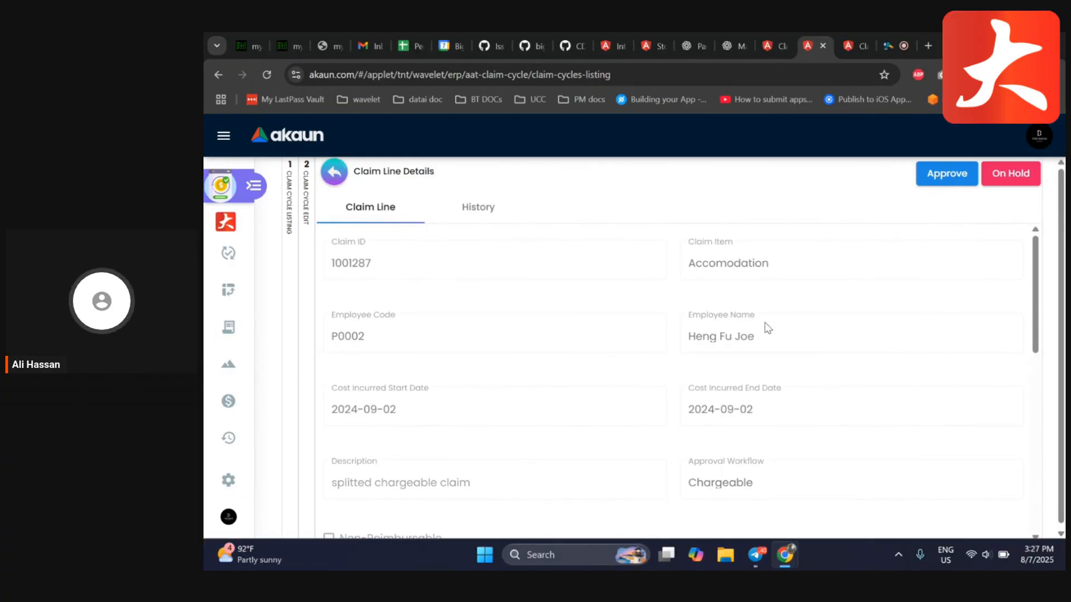
scroll(771, 346, "down", 8)
scroll(647, 363, "up", 10)
scroll(728, 363, "down", 2)
scroll(729, 363, "up", 2)
scroll(730, 366, "down", 5)
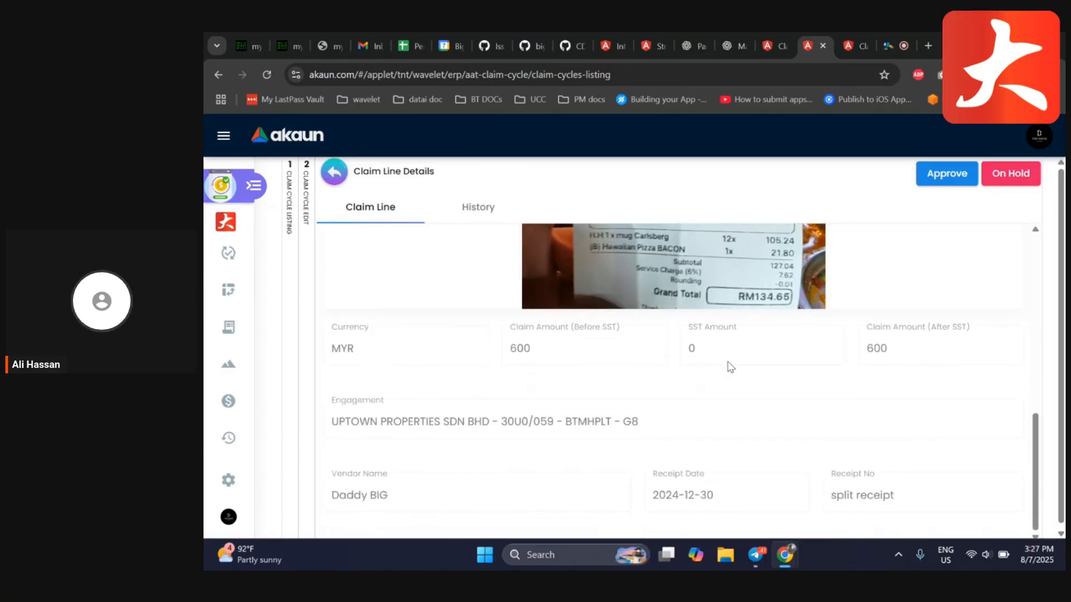
scroll(730, 366, "up", 6)
Put the open accommodation claim line on hold with the remark "wrong date"
left_click(1006, 174)
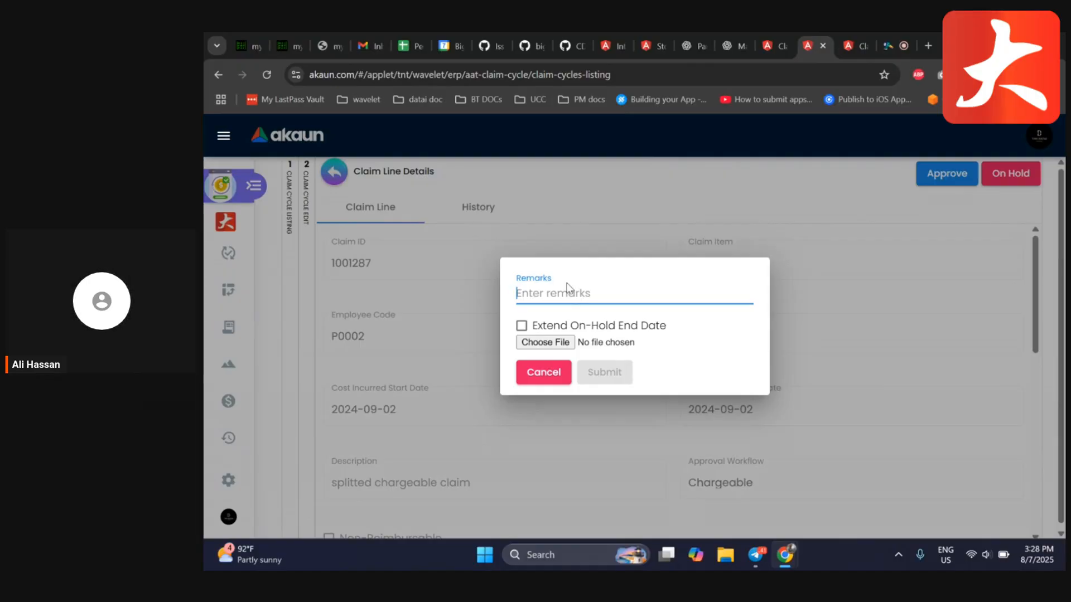
type("wong")
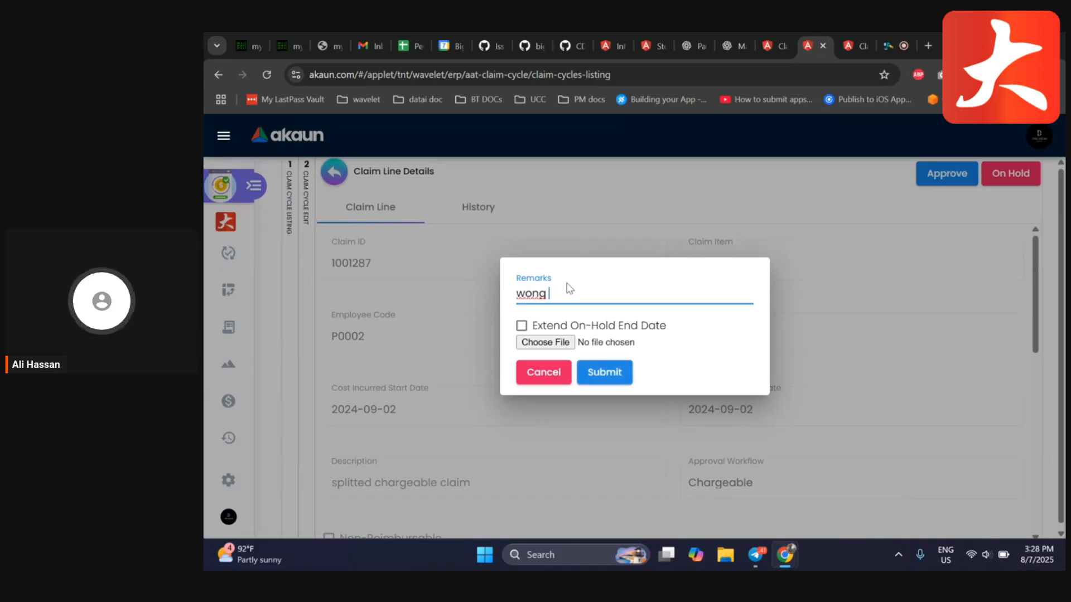
key("BackSpace")
key("BackSpace")
key("BackSpace")
key("BackSpace")
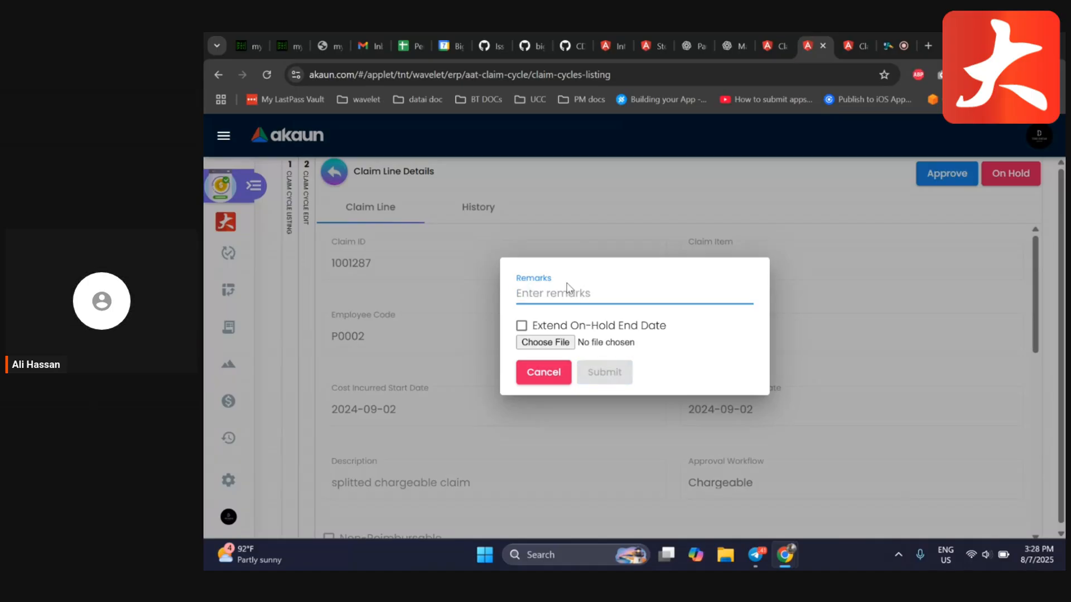
type("wrong")
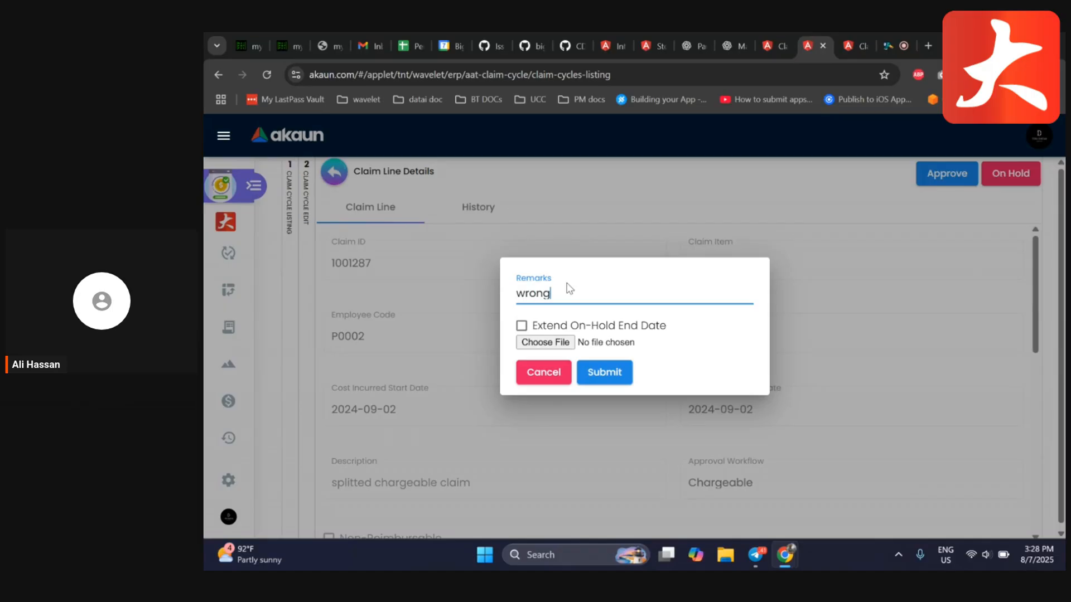
type(" date")
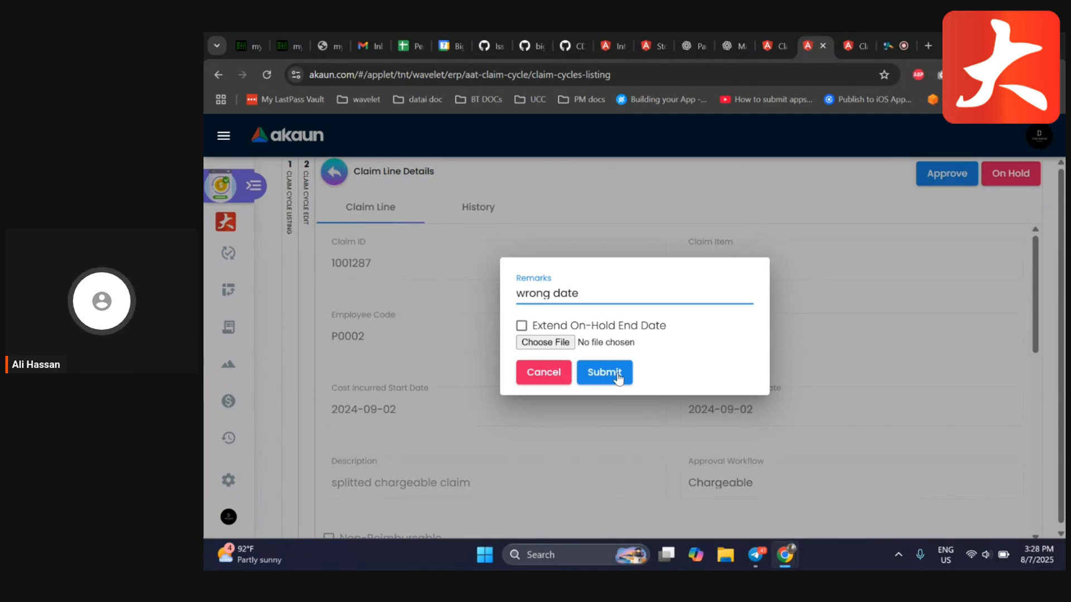
left_click(616, 375)
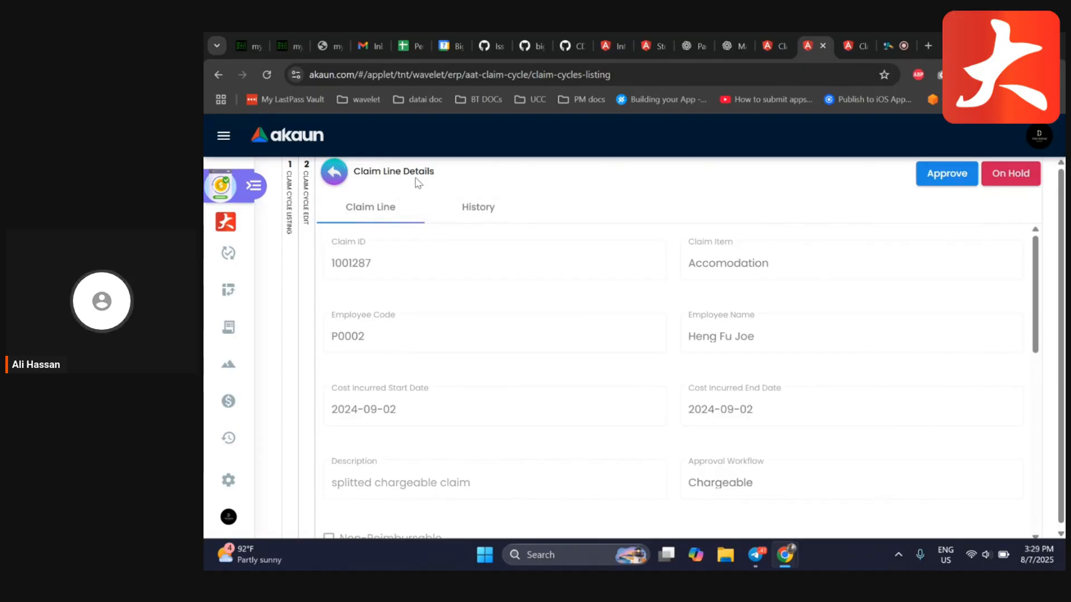
Check the claim line's reviewer history and approval history
left_click(480, 207)
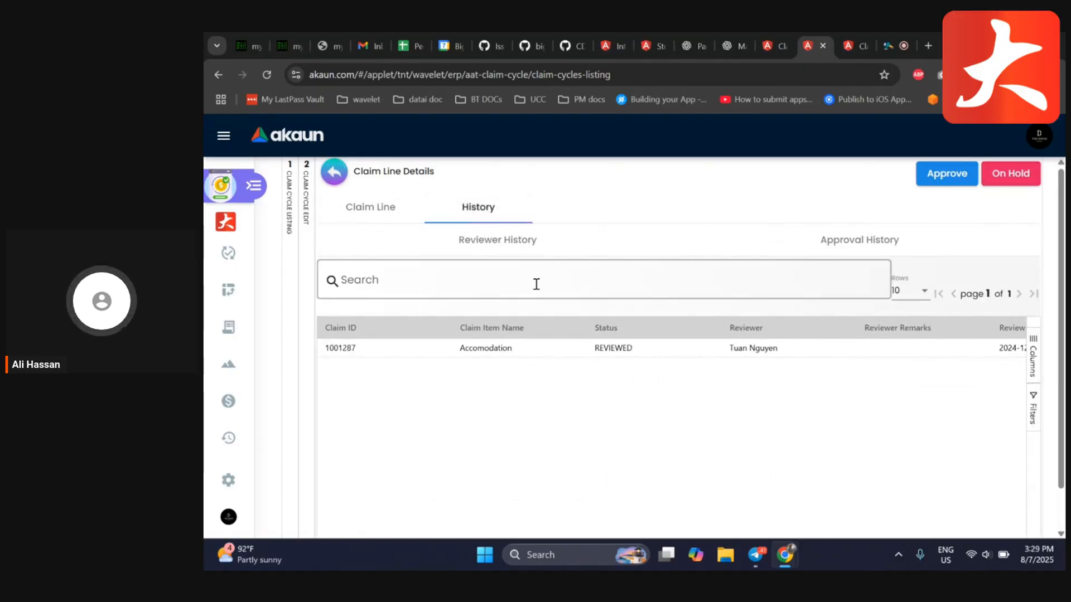
left_click(587, 270)
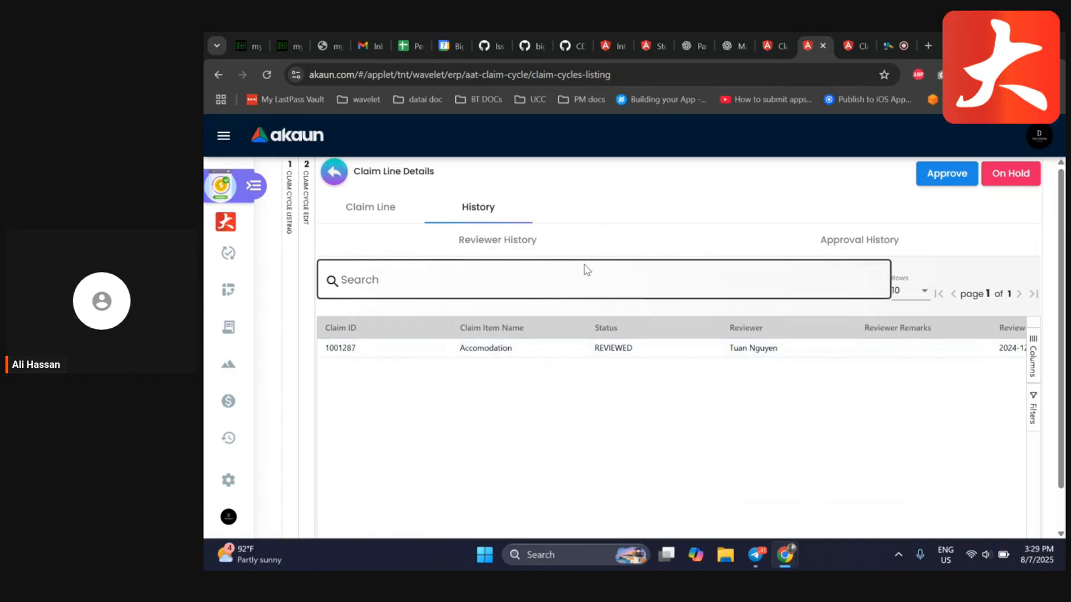
left_click(921, 246)
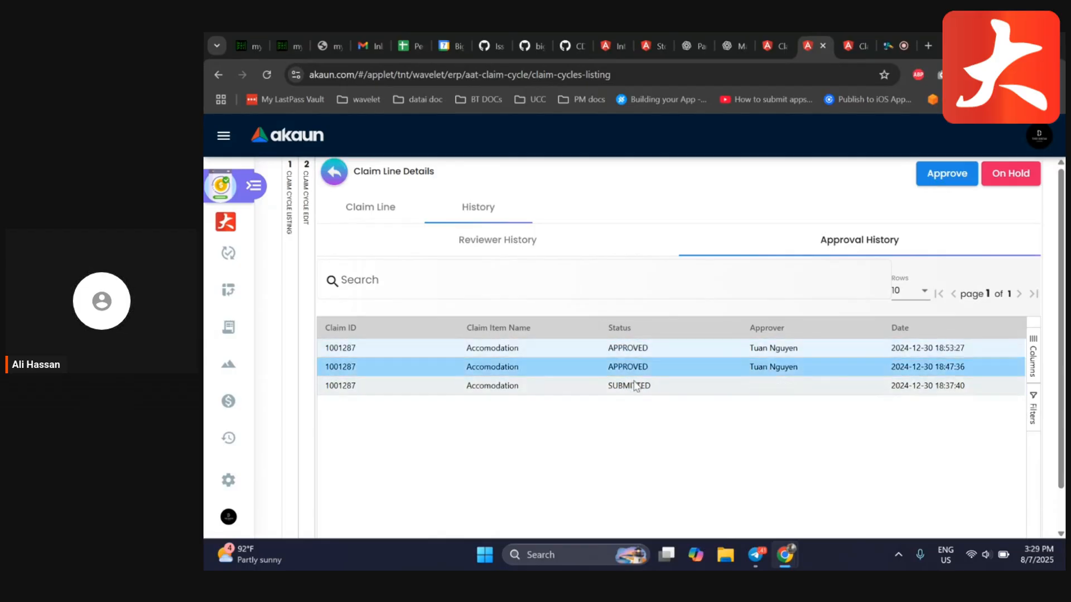
left_click(487, 239)
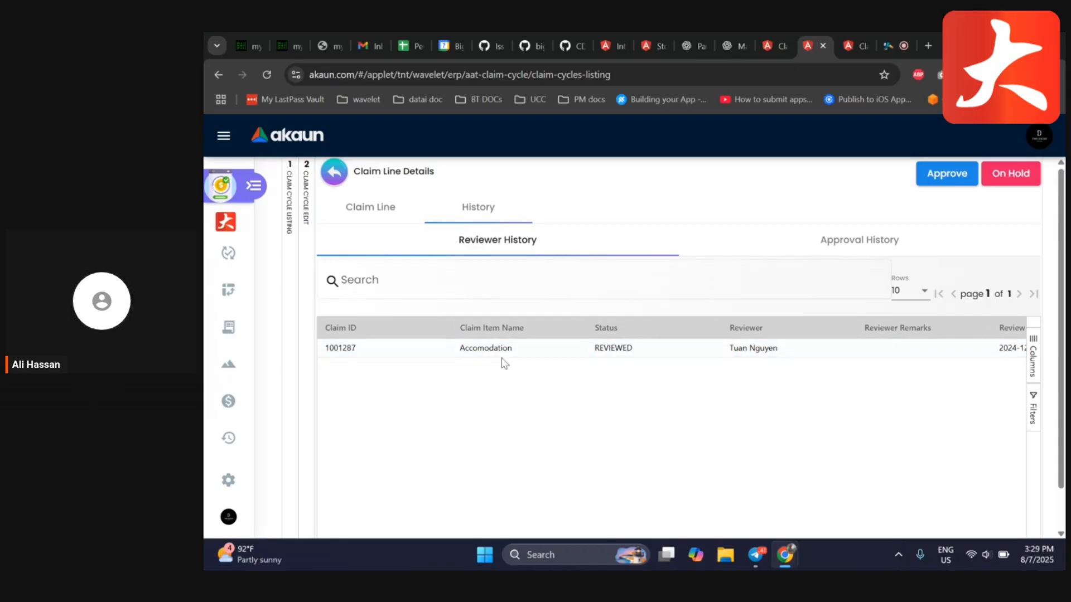
Return to the cycle's claim lines and expand the level 1 review group
left_click(367, 209)
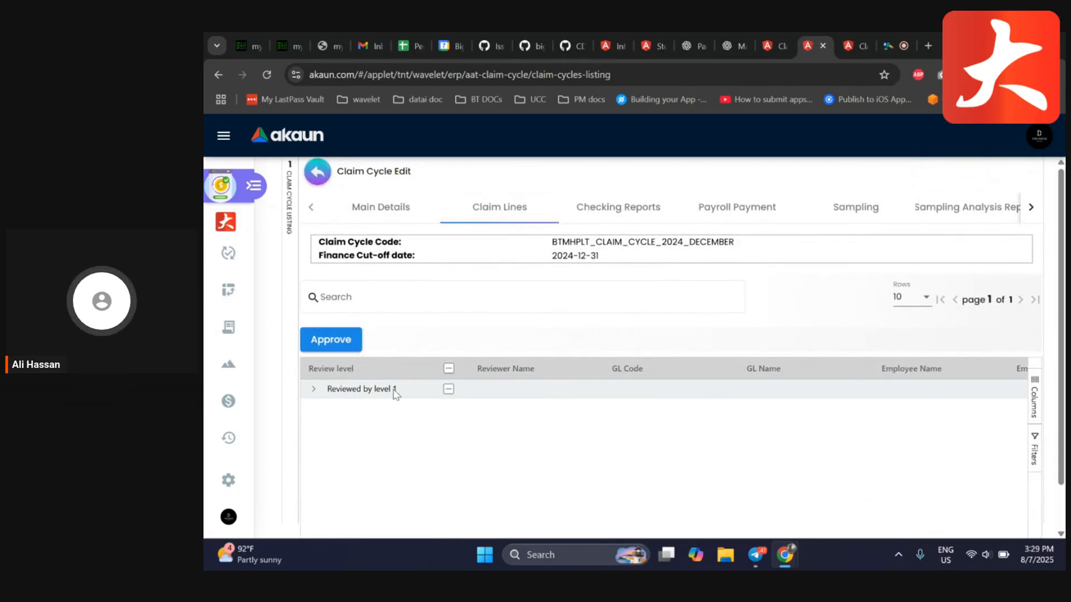
left_click(314, 389)
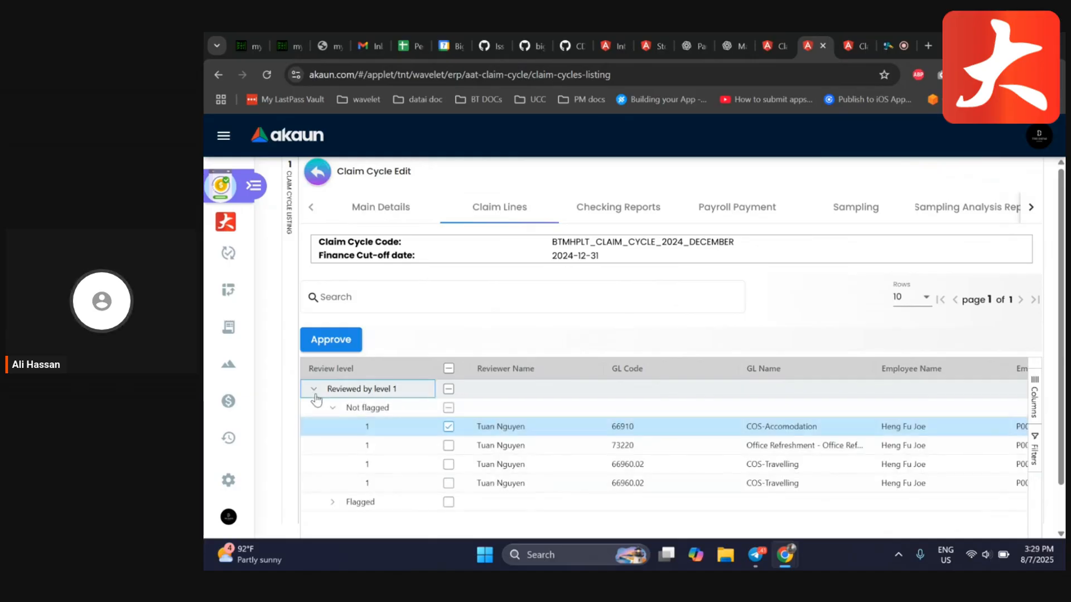
scroll(360, 407, "down", 1)
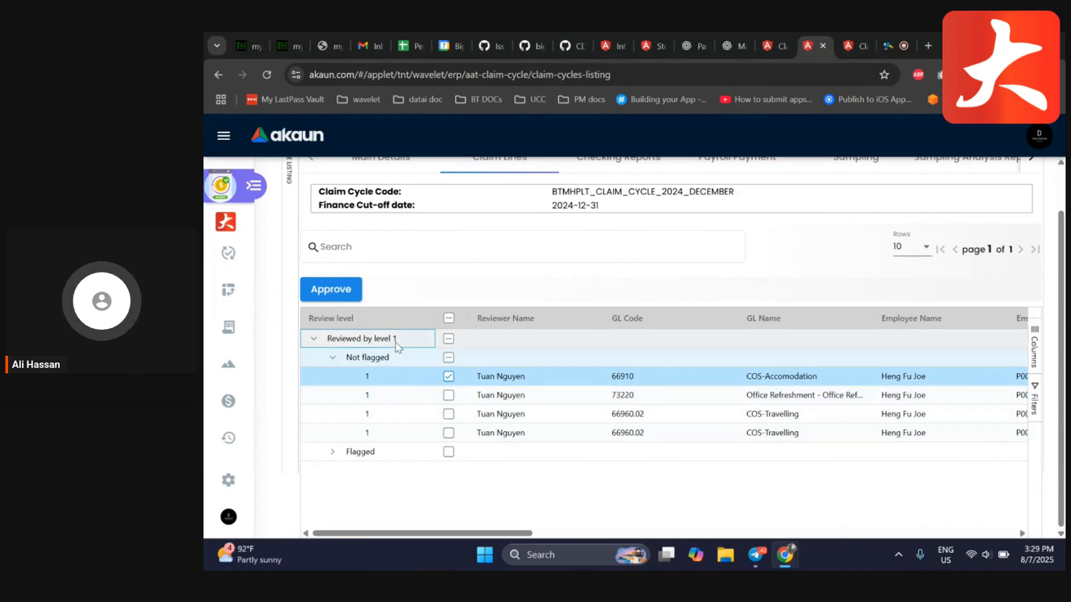
scroll(407, 454, "up", 1)
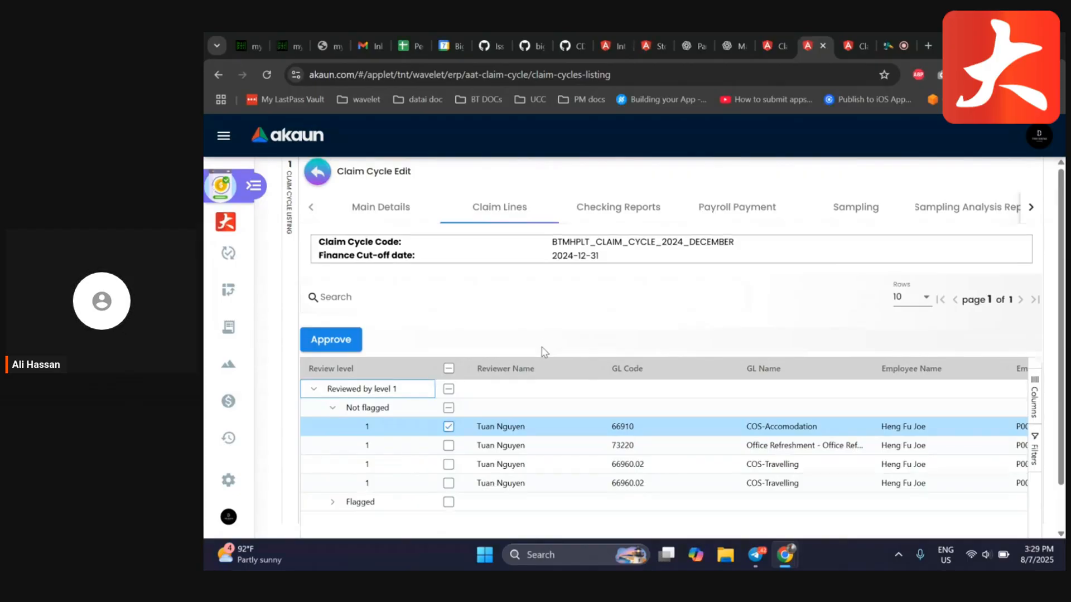
Browse the checking reports' inbox, approved and on-hold lists
left_click(617, 206)
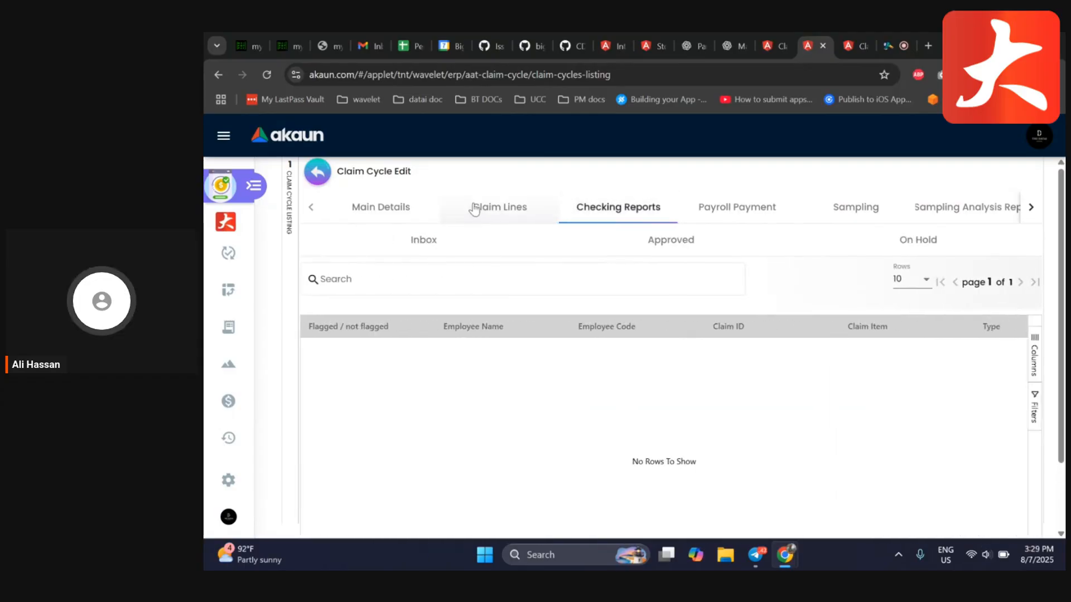
left_click(474, 209)
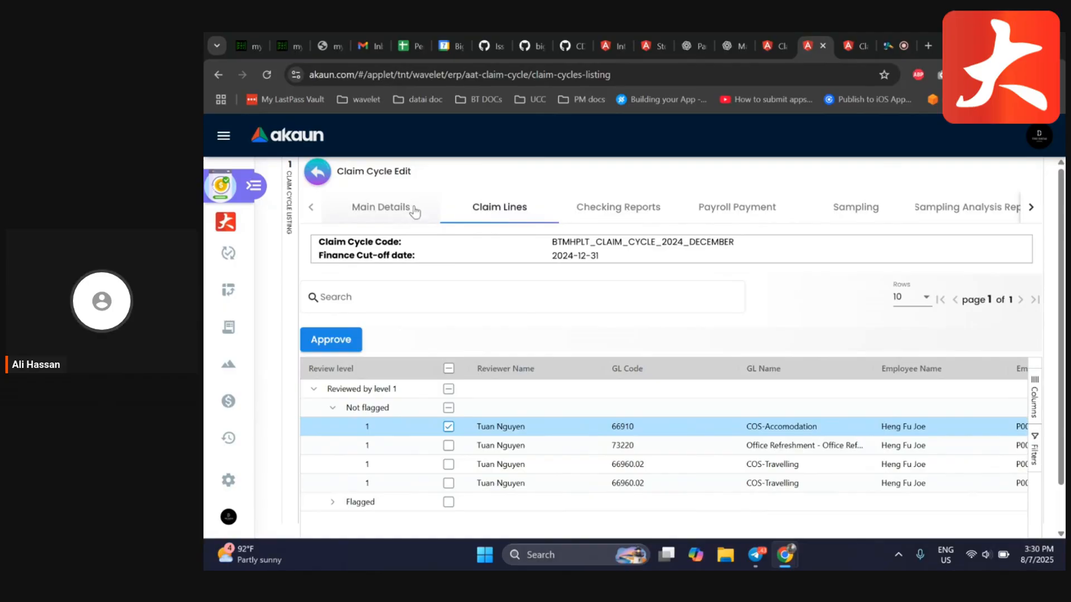
left_click(617, 209)
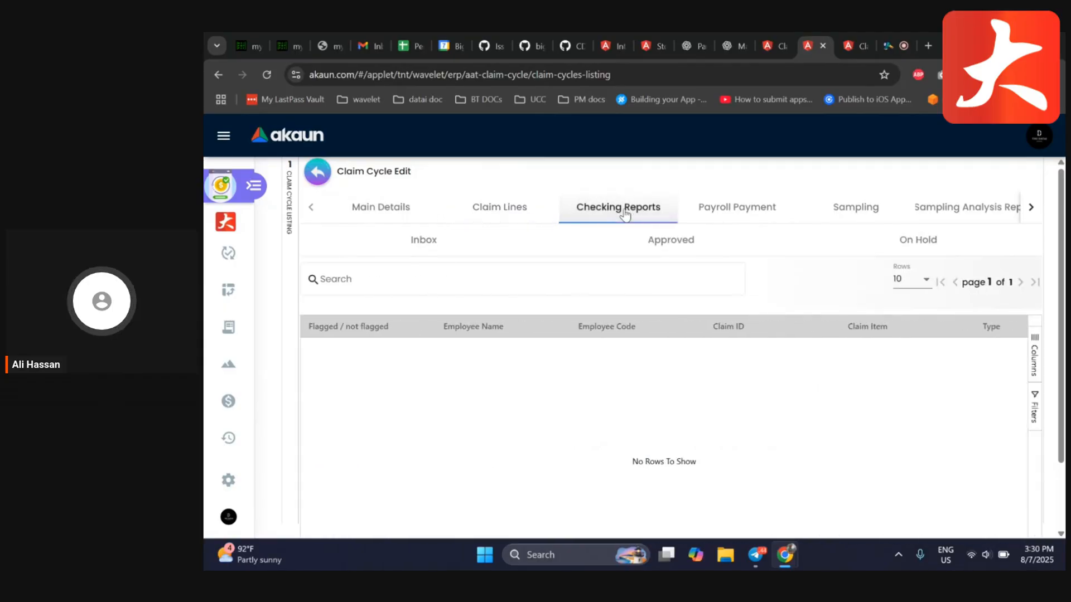
left_click(629, 238)
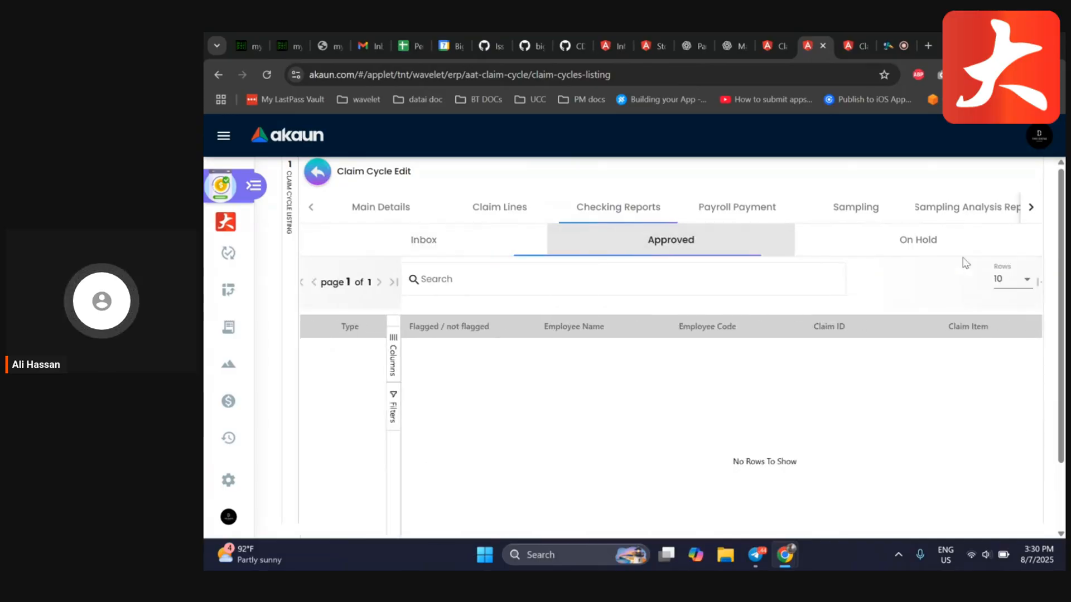
left_click(950, 253)
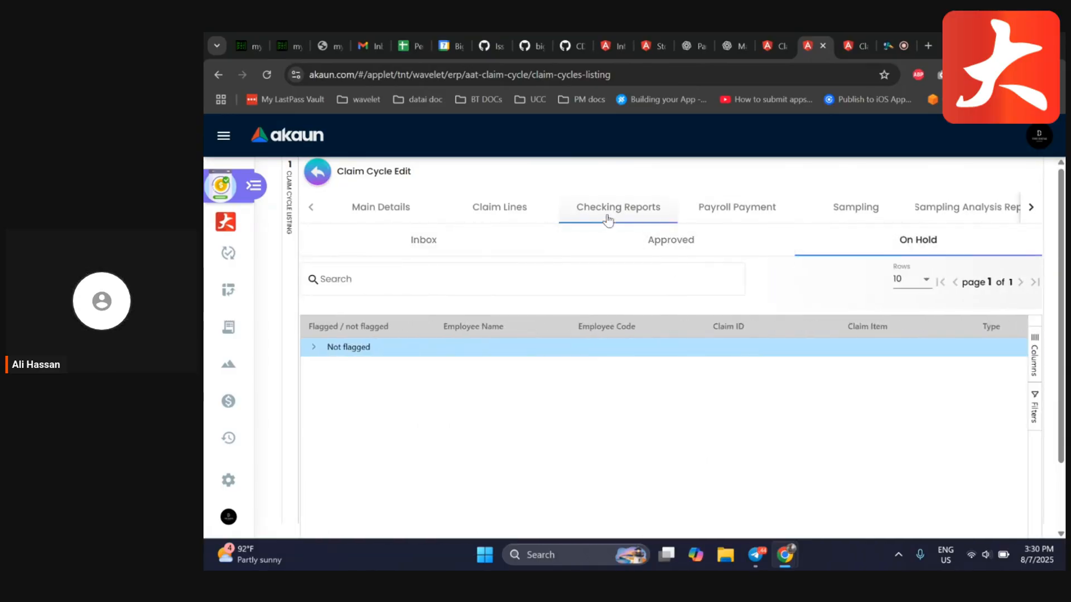
left_click(408, 246)
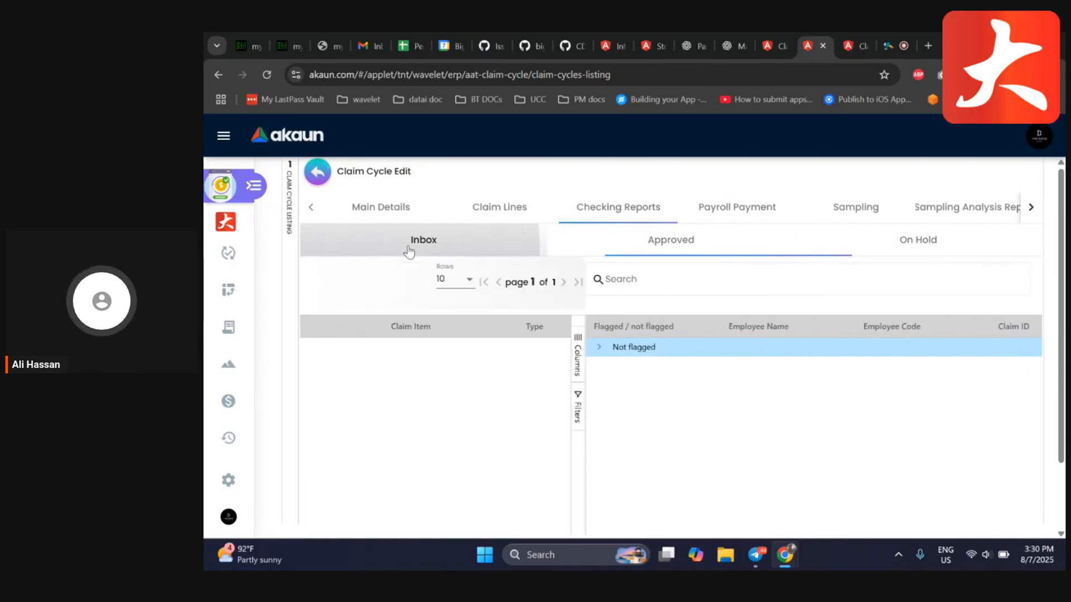
left_click(658, 249)
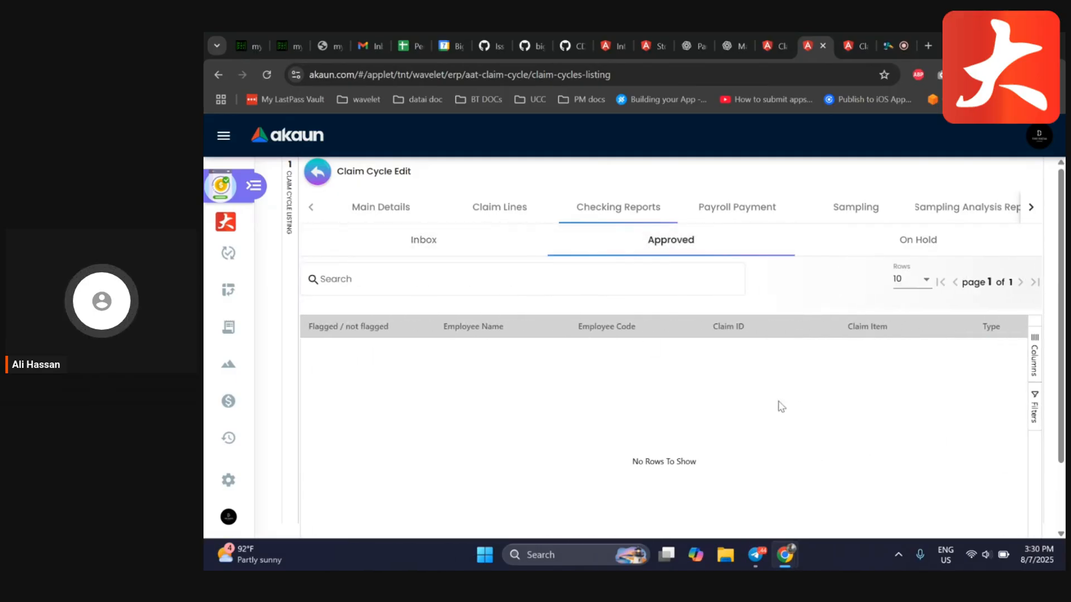
left_click(921, 239)
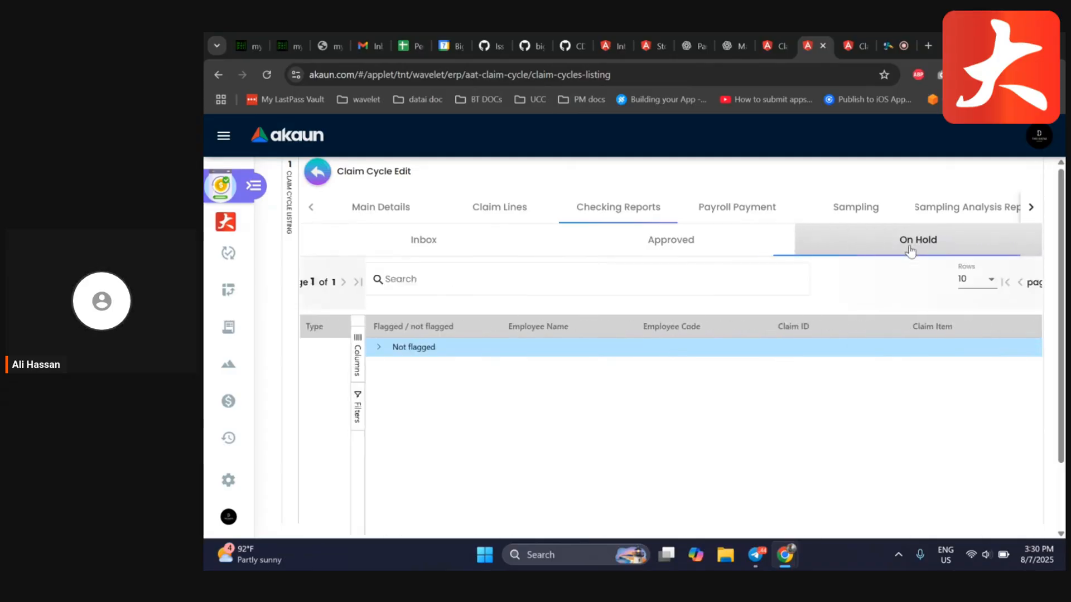
Expand the on-hold not-flagged claim lines and scroll across their columns
left_click(313, 347)
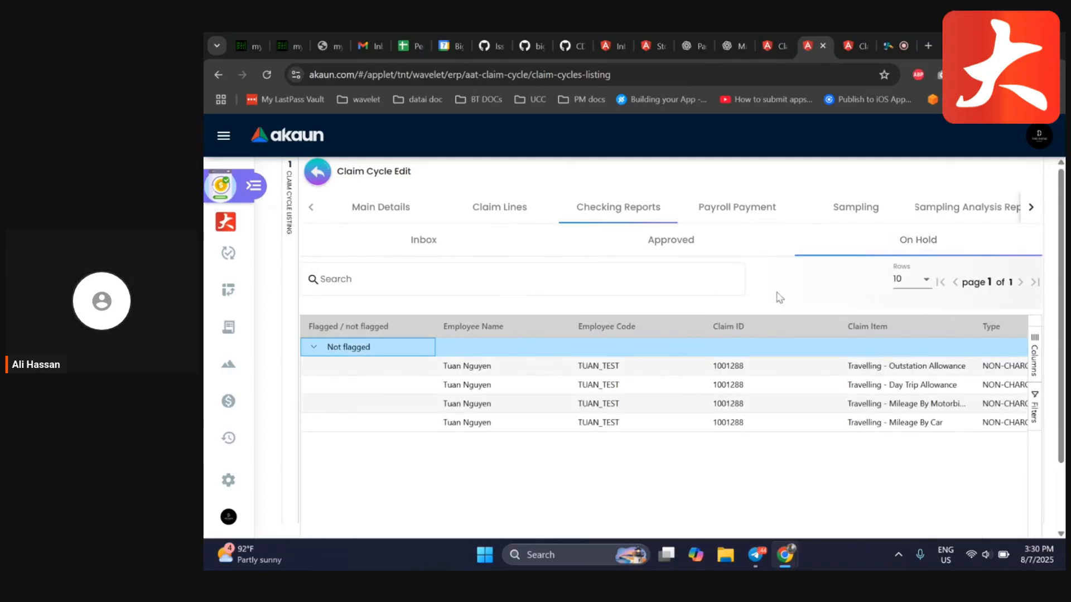
scroll(724, 457, "down", 1)
scroll(724, 457, "down", 1)
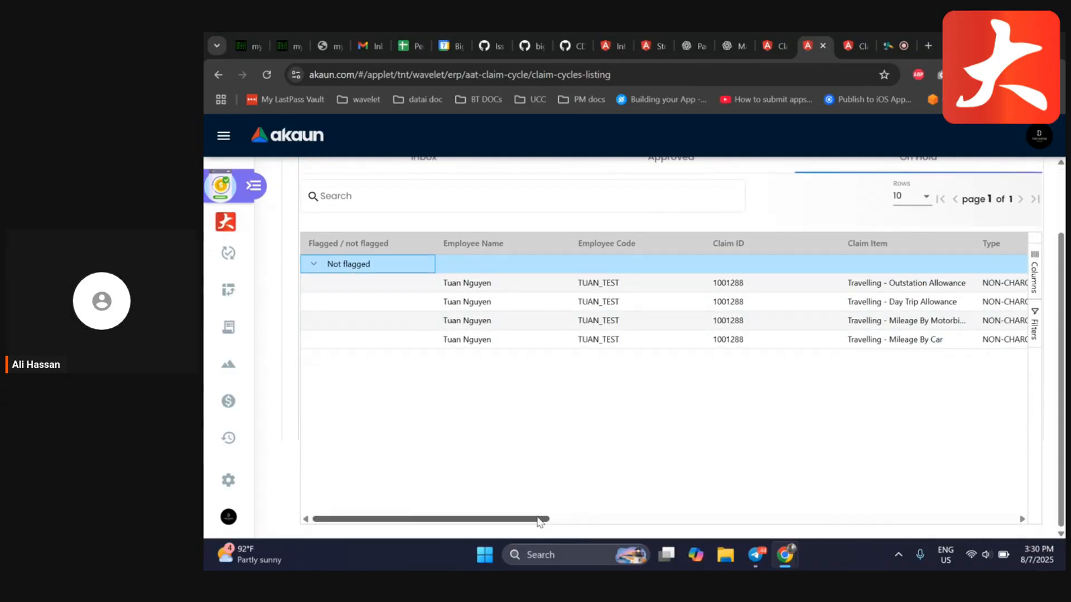
left_click_drag(540, 519, 757, 517)
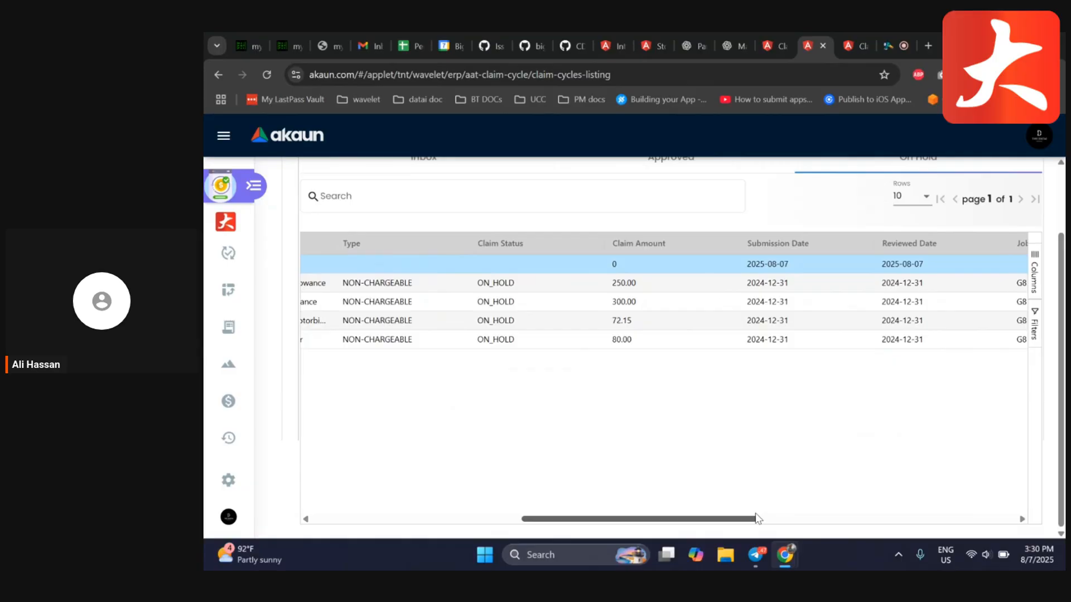
left_click_drag(757, 517, 546, 519)
scroll(698, 447, "up", 3)
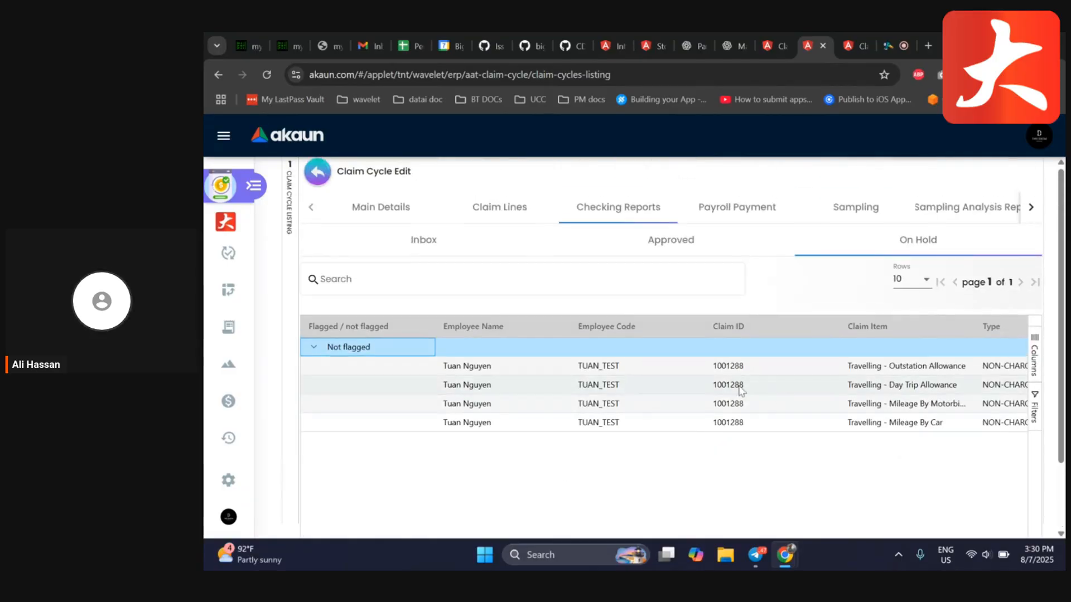
Open the first on-hold travelling claim line and review its details and reviewer remarks
left_click(574, 370)
scroll(507, 336, "down", 5)
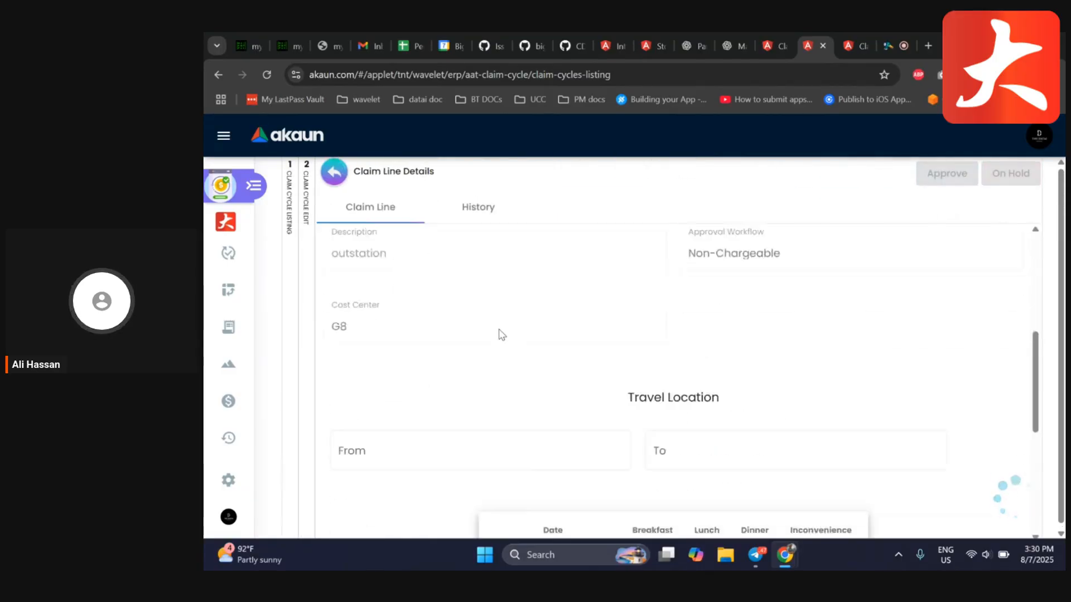
scroll(496, 332, "up", 5)
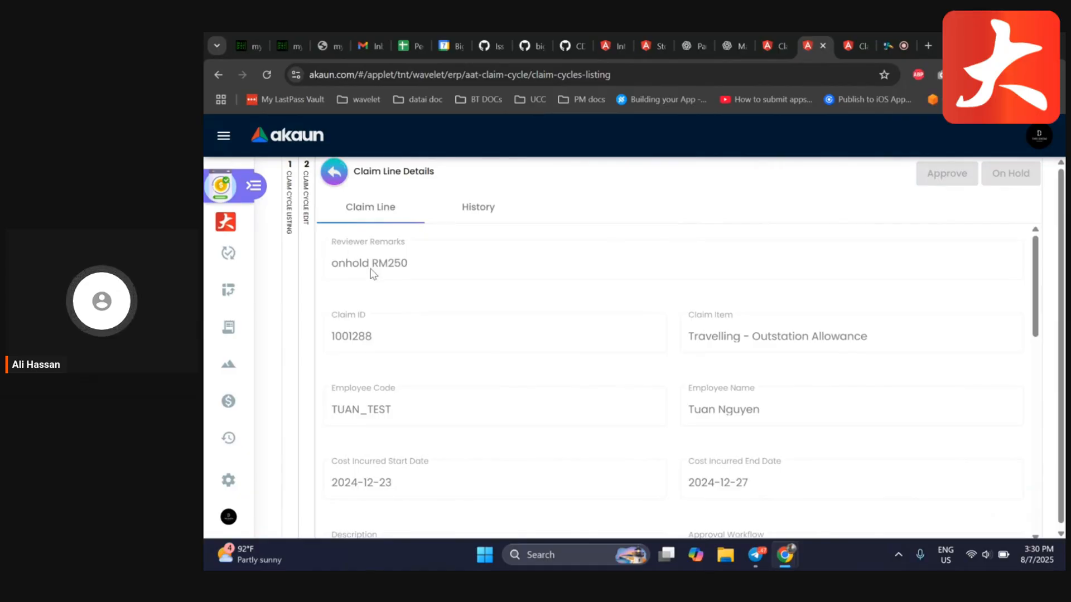
scroll(516, 303, "down", 3)
scroll(502, 296, "up", 3)
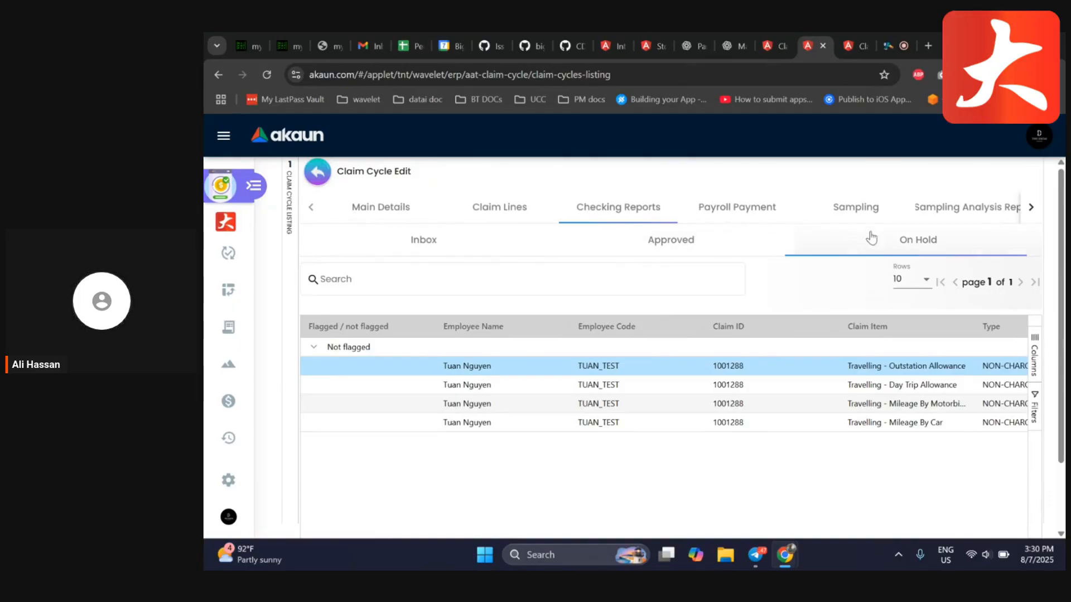
Look through the Payroll Payment, Sampling, Sampling Analysis Report, Bank Report and PV Details Report tabs
left_click(669, 243)
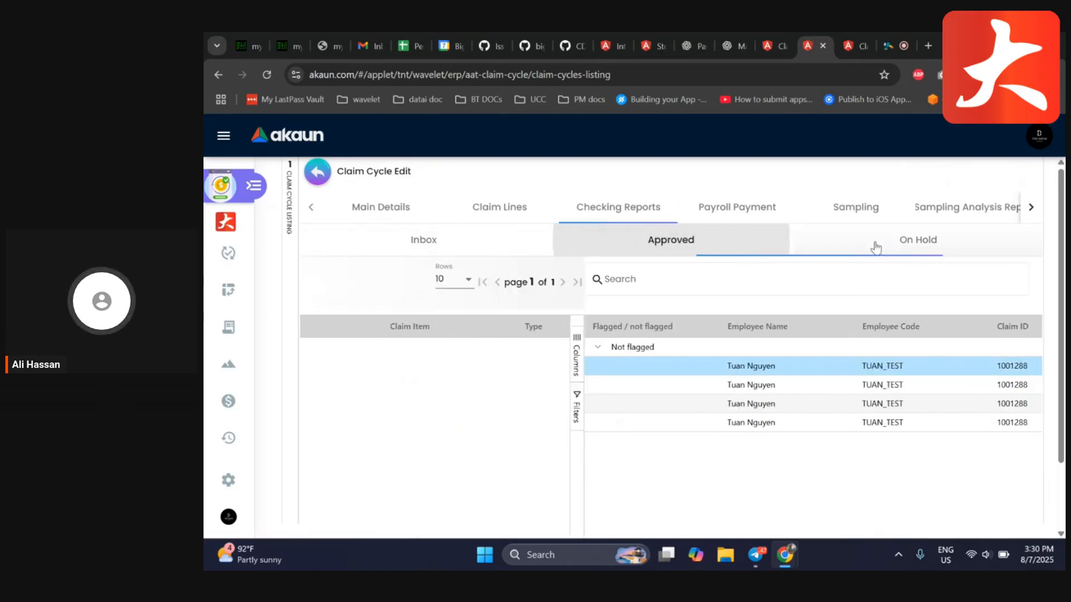
left_click(764, 201)
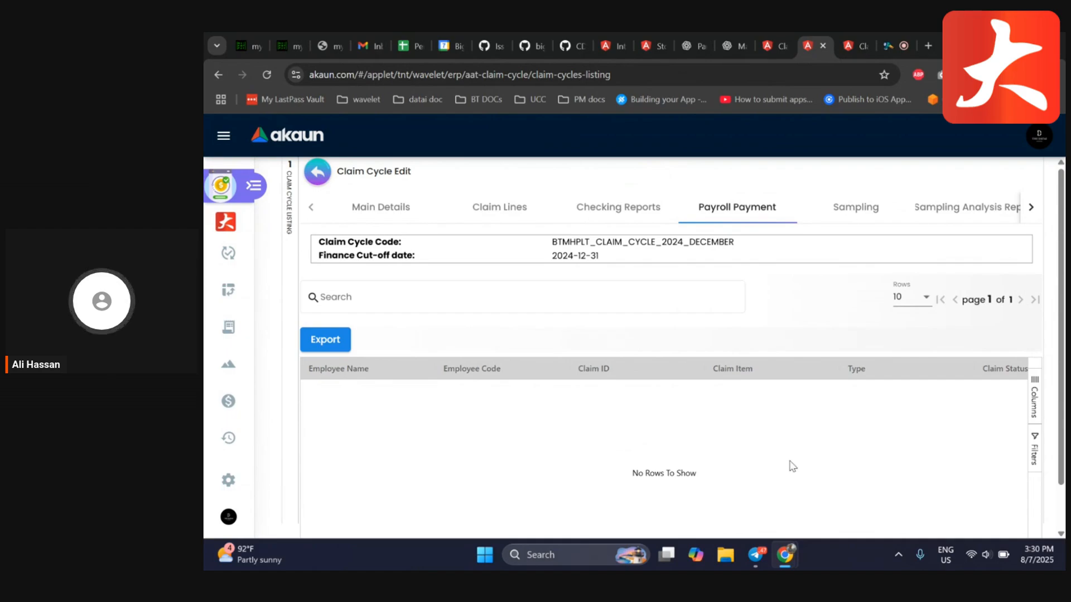
left_click(859, 206)
left_click(1003, 221)
left_click(1030, 211)
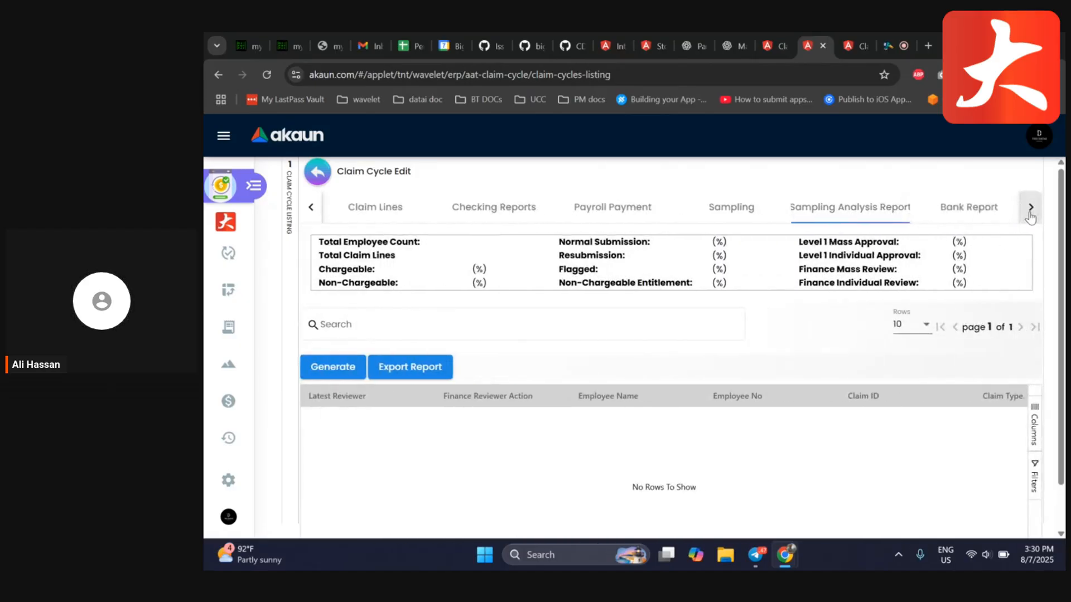
left_click(814, 210)
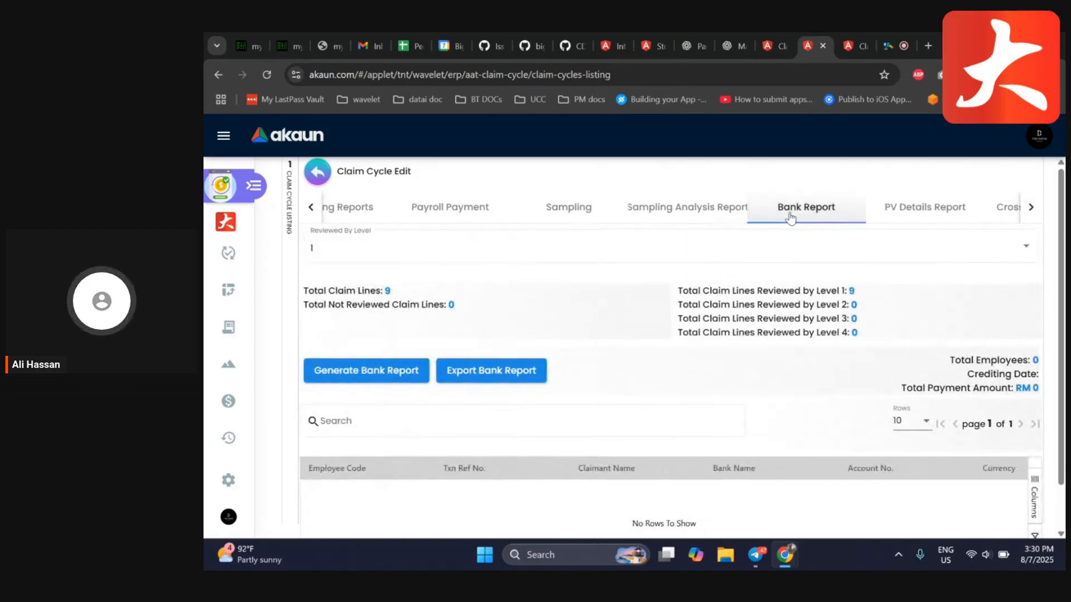
left_click(897, 216)
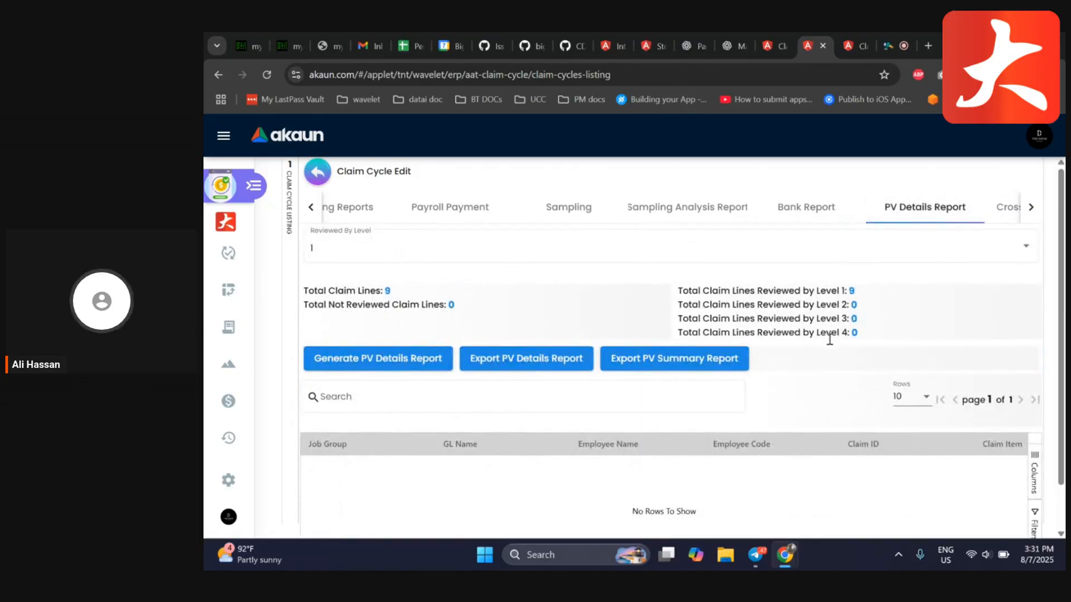
scroll(777, 483, "down", 1)
scroll(764, 471, "up", 1)
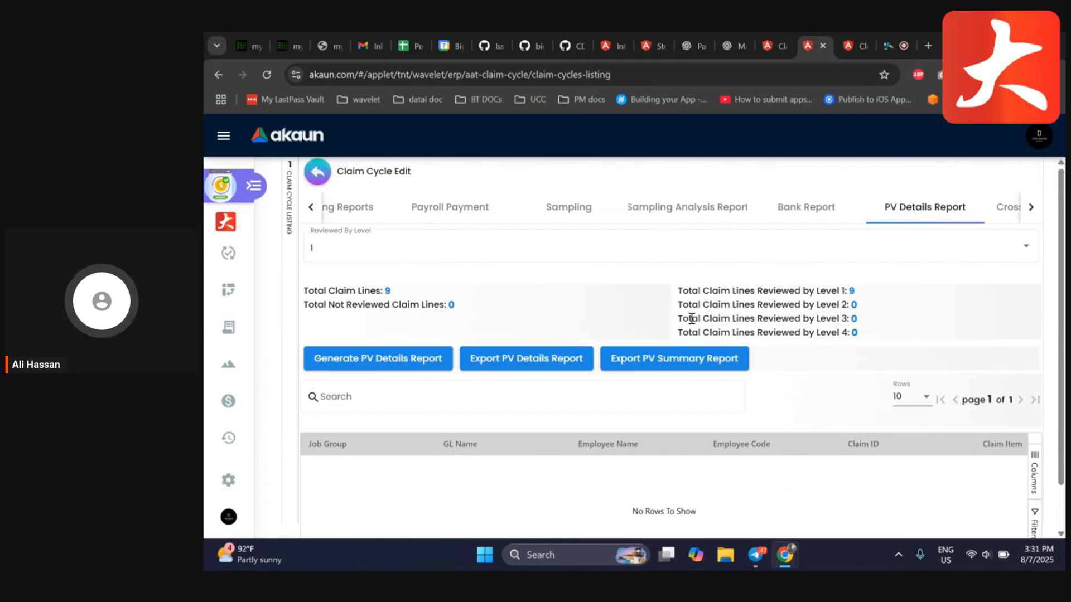
Generate the PV Details Report and expand the G8 job group and its 75060.02 GL code lines
left_click(409, 360)
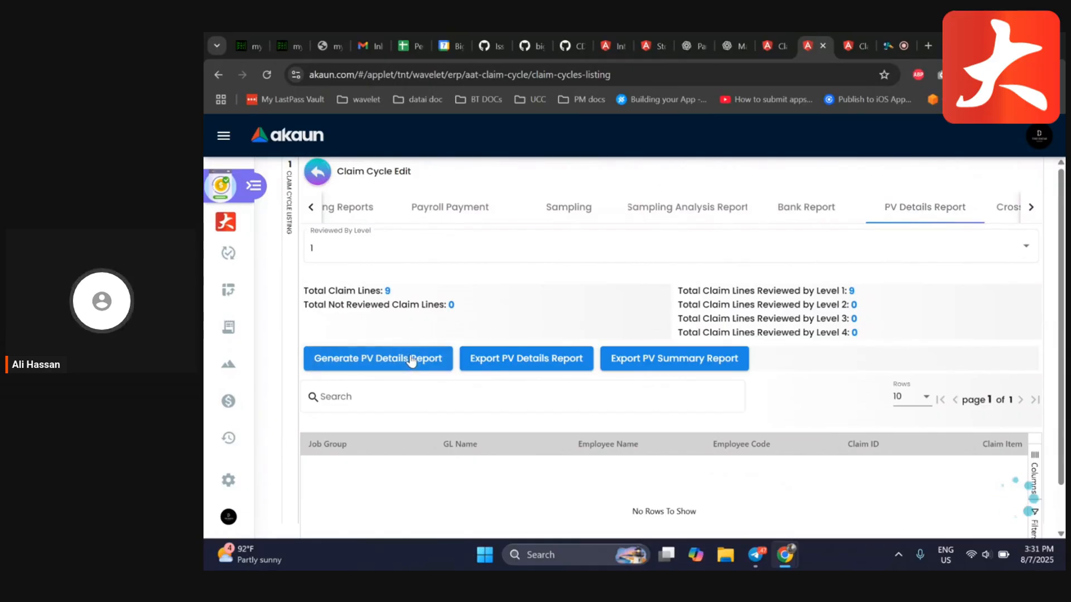
scroll(390, 417, "down", 1)
double_click(333, 417)
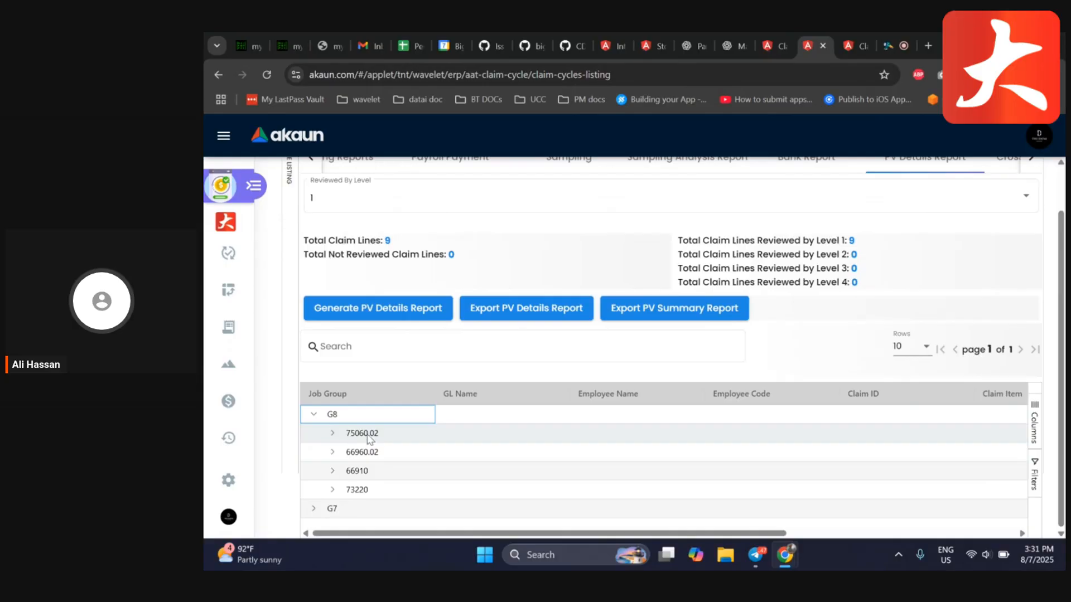
left_click(332, 434)
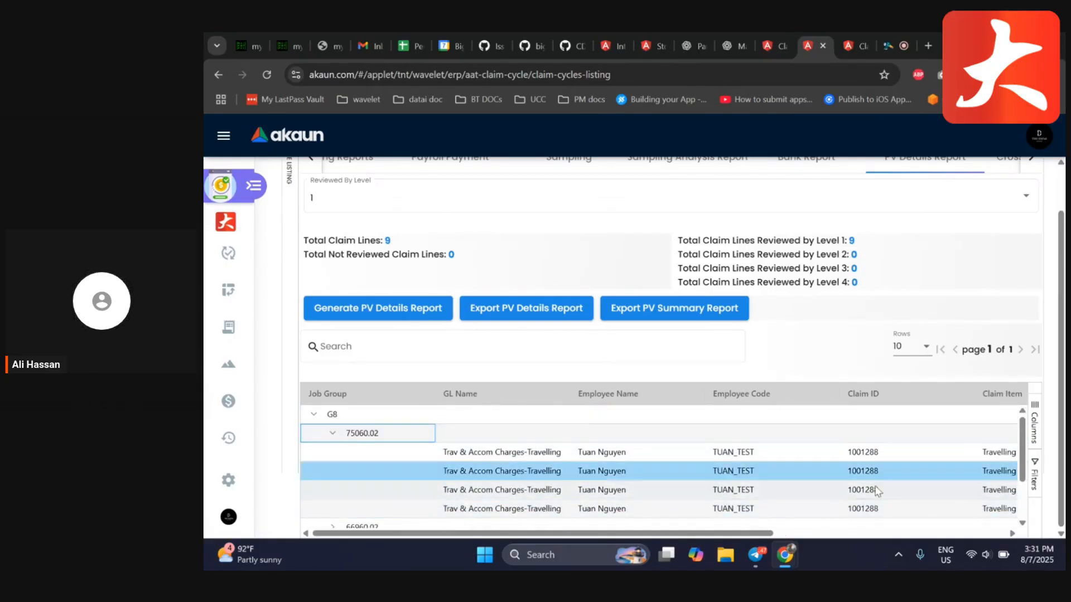
scroll(535, 431, "down", 1)
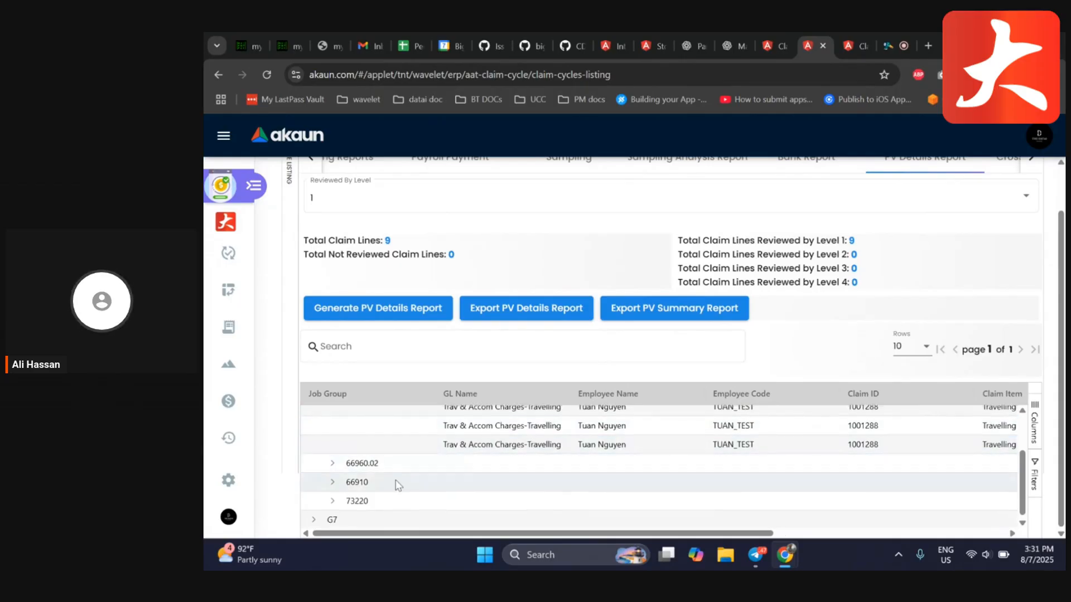
scroll(446, 480, "up", 2)
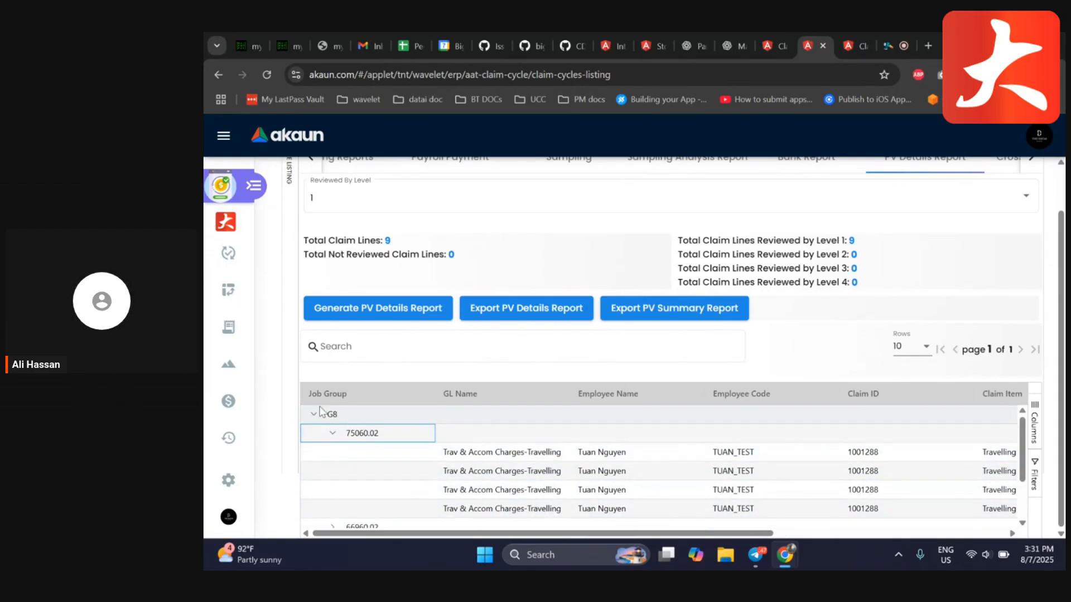
scroll(814, 318, "up", 1)
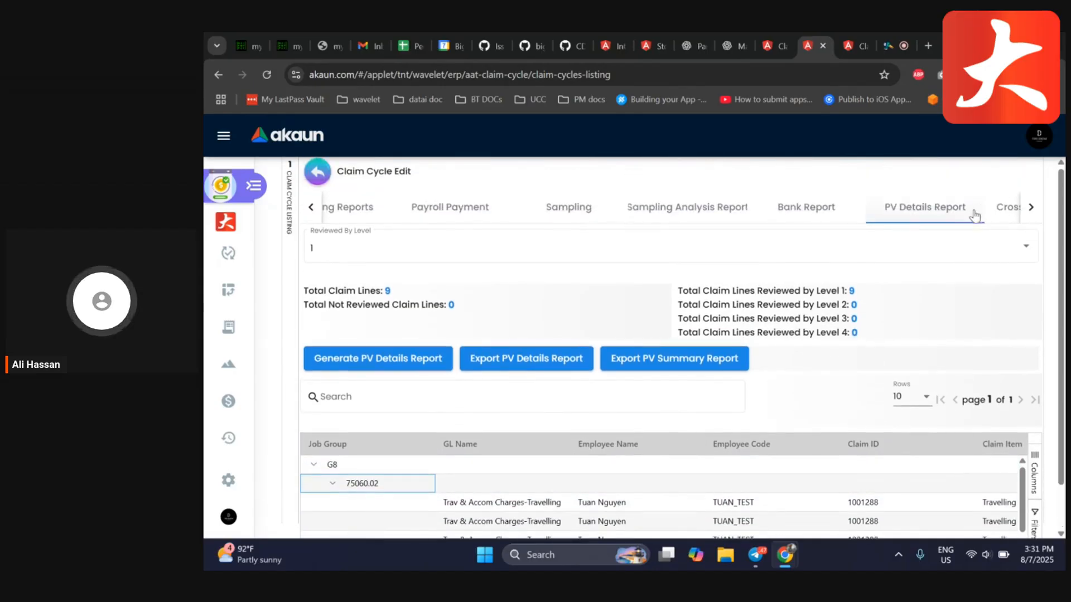
Generate the Pivot Report for the cycle and expand the G7 and G8 job groups with the employee row
left_click(1003, 209)
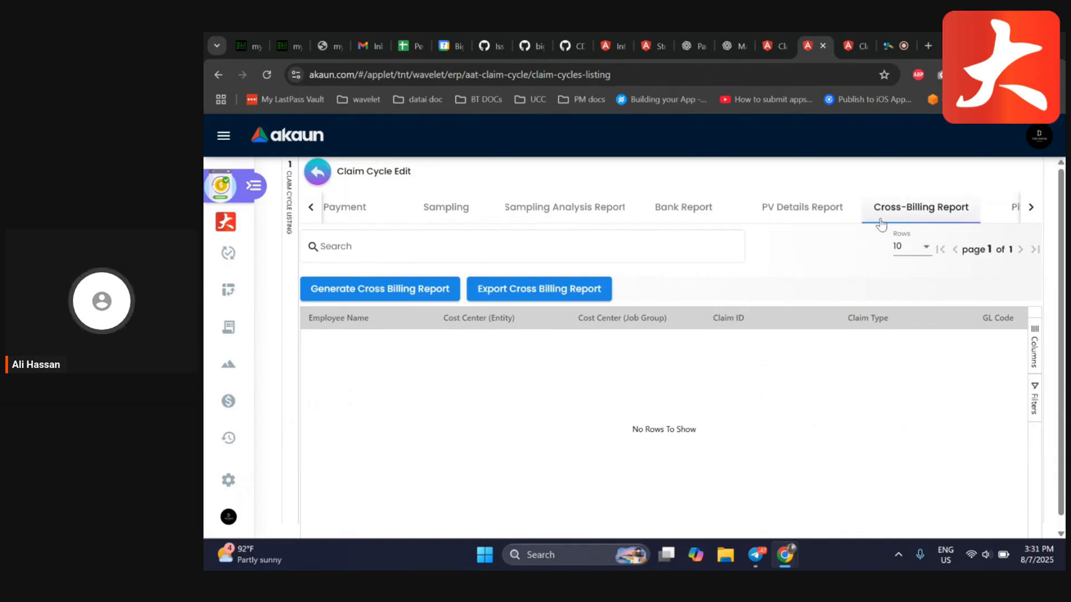
left_click(988, 205)
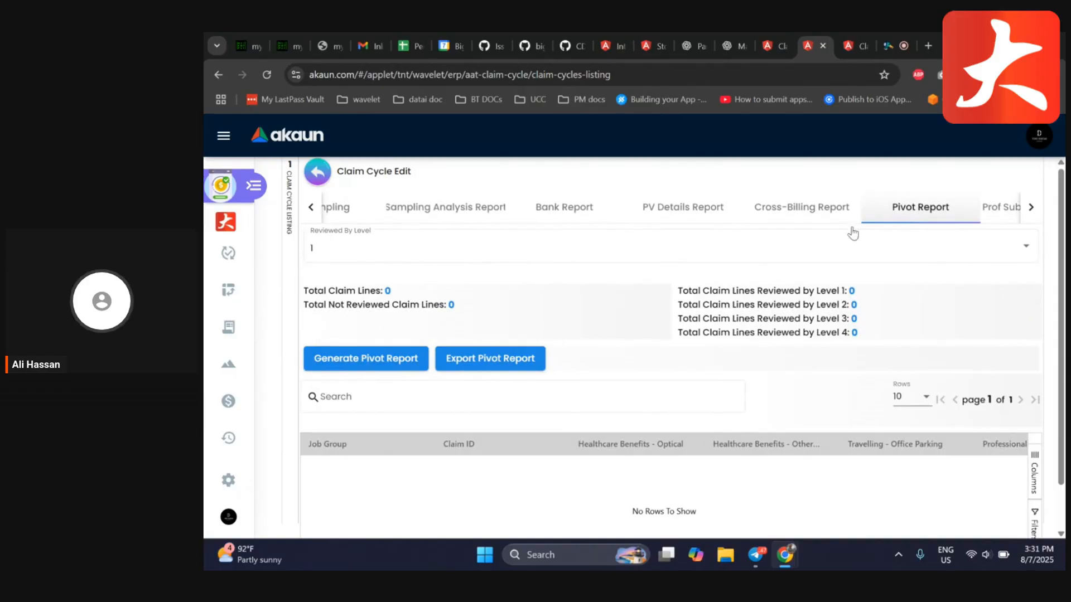
left_click(379, 360)
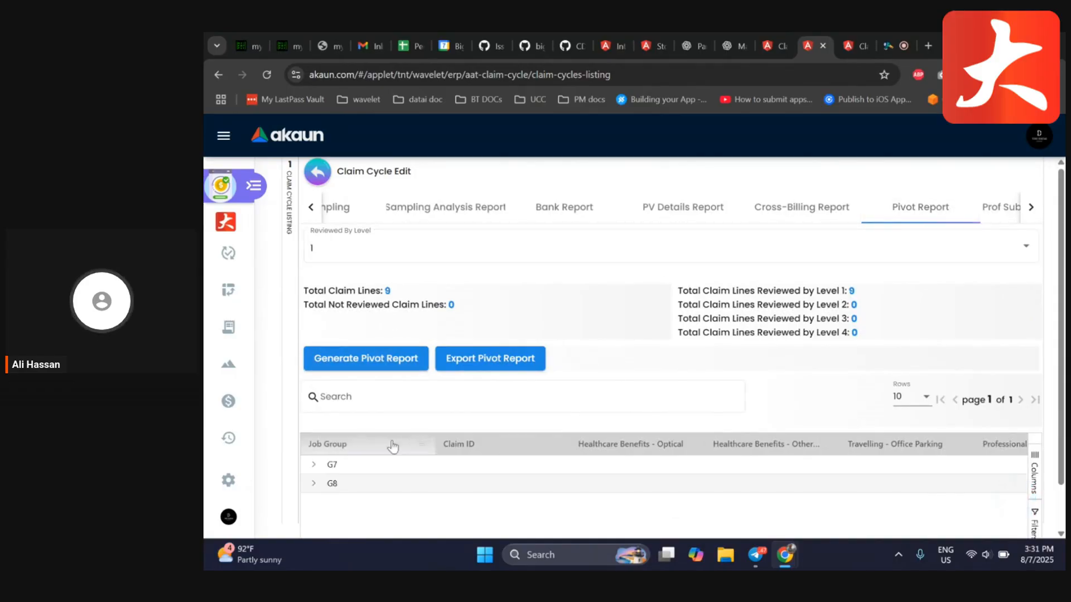
left_click(314, 466)
scroll(313, 468, "down", 1)
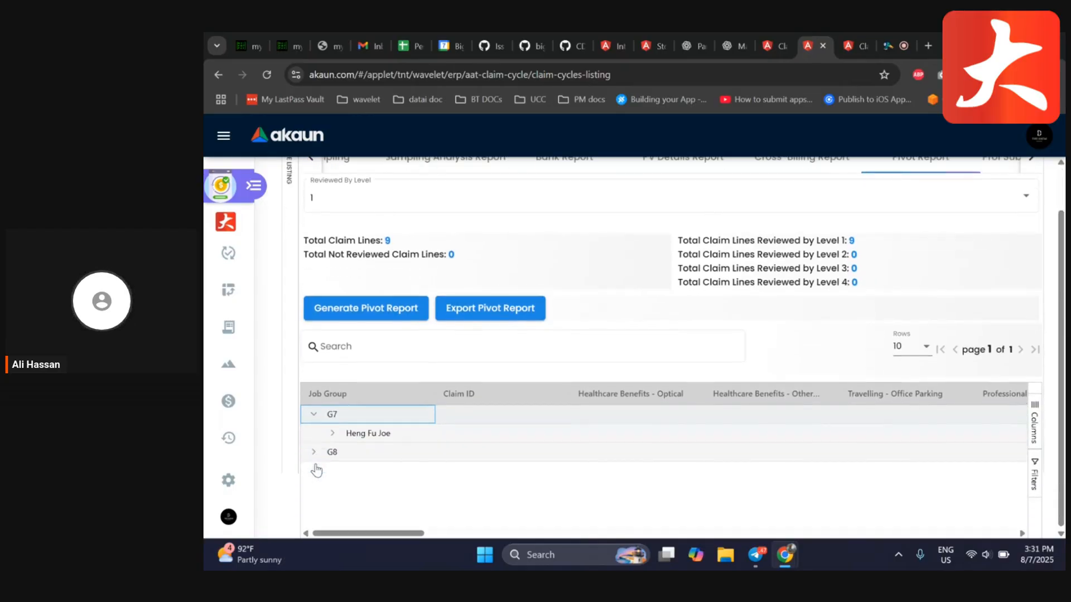
left_click(334, 436)
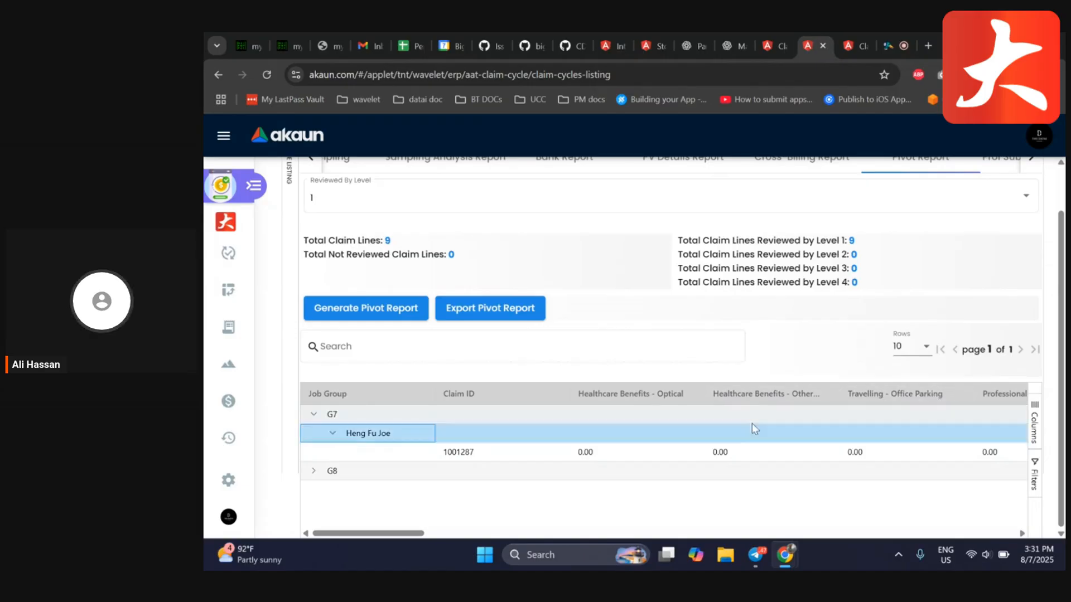
left_click(314, 472)
scroll(494, 411, "up", 1)
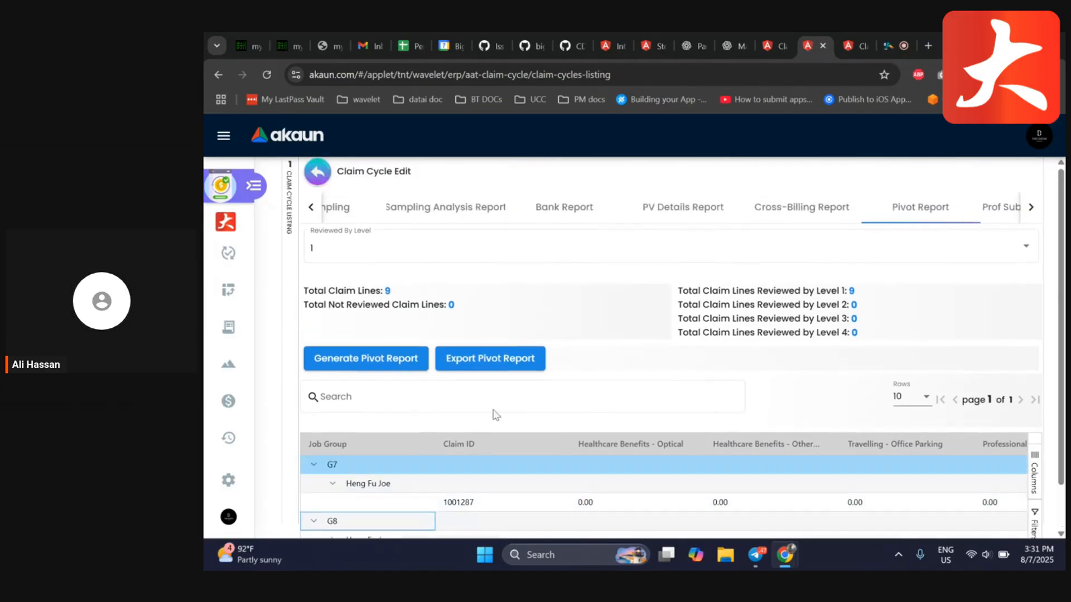
scroll(1002, 207, "right", 1)
Browse through the Prof Subscription Report and the other report tabs back to Main Details
left_click(1002, 207)
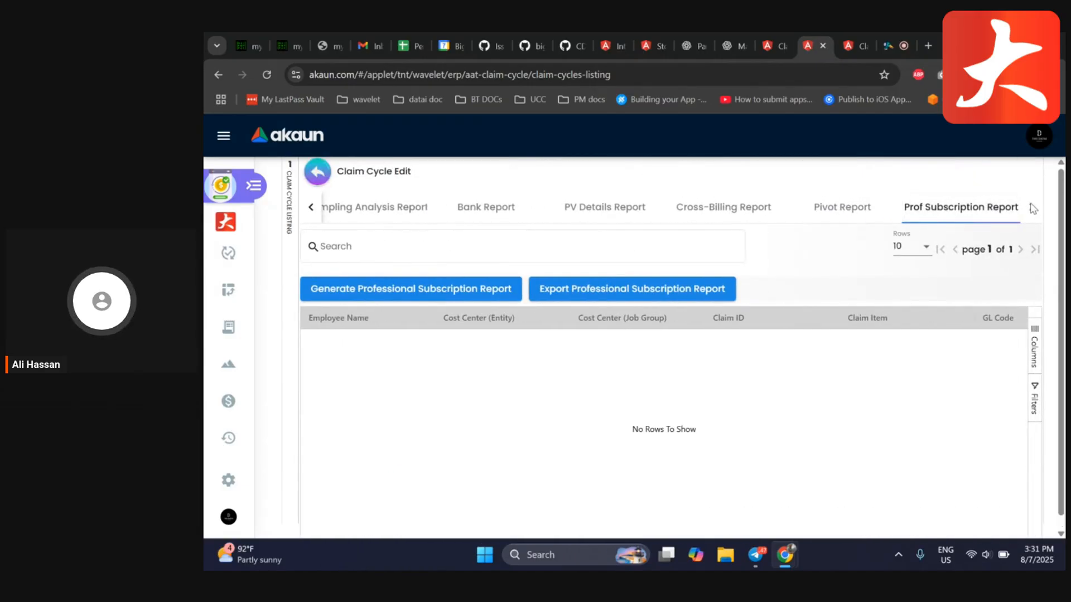
left_click(845, 208)
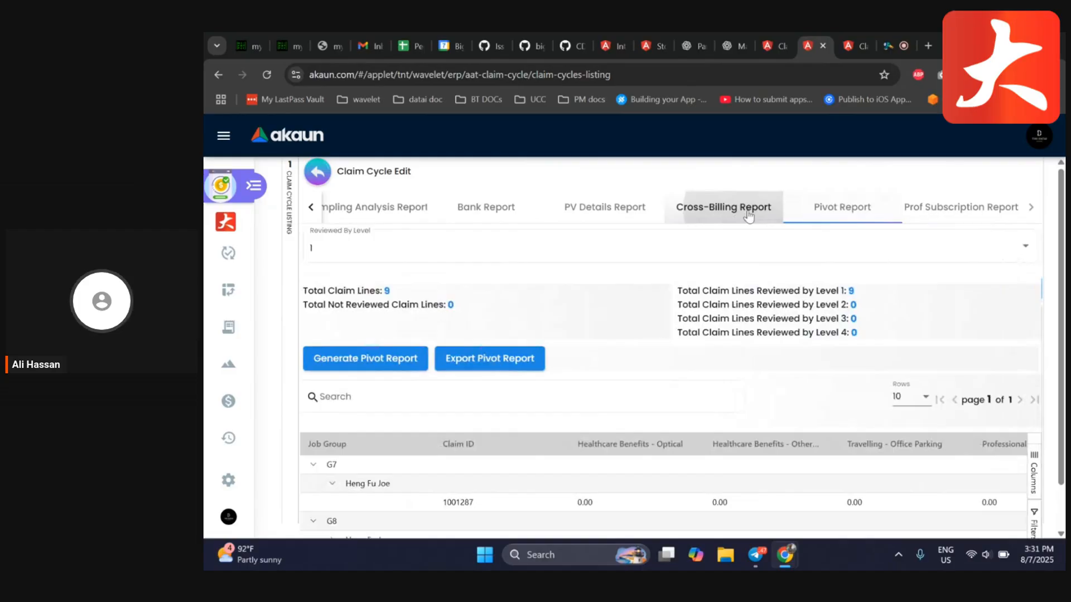
left_click(747, 215)
left_click(959, 209)
left_click(795, 215)
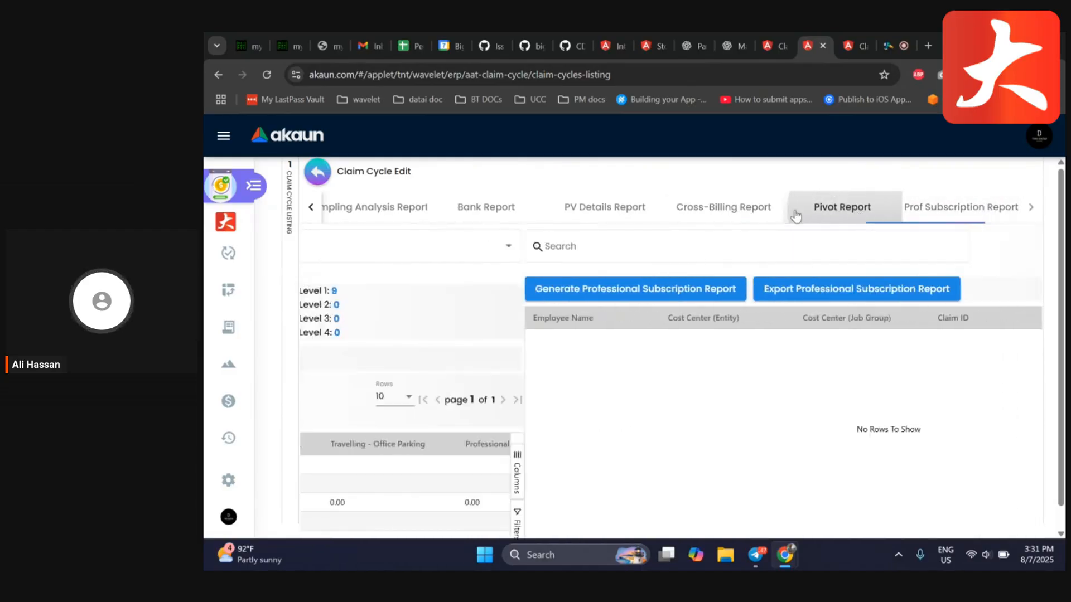
left_click(719, 209)
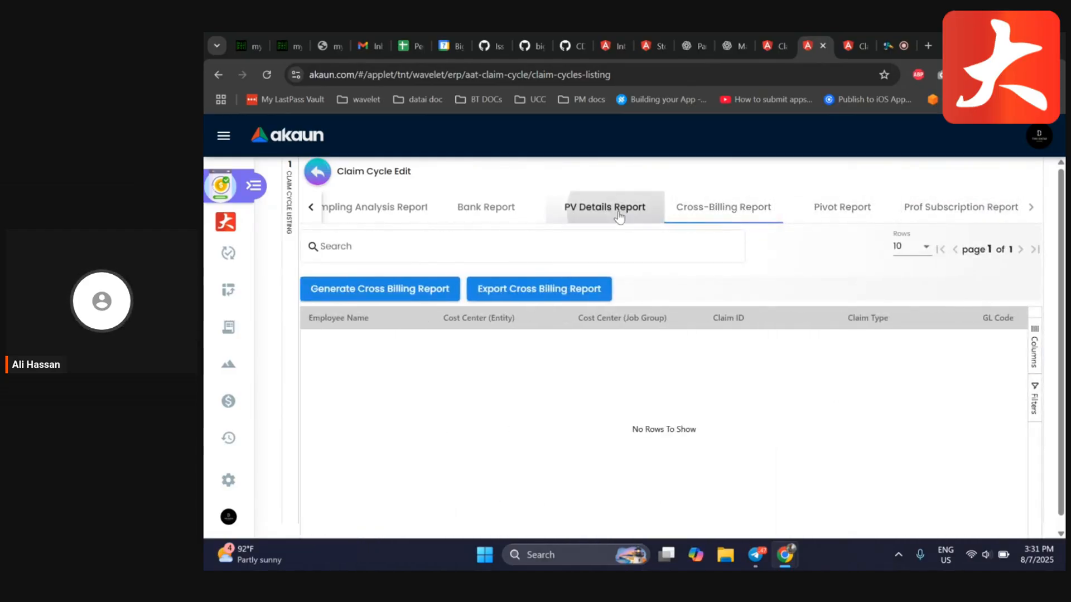
left_click(619, 216)
left_click(485, 209)
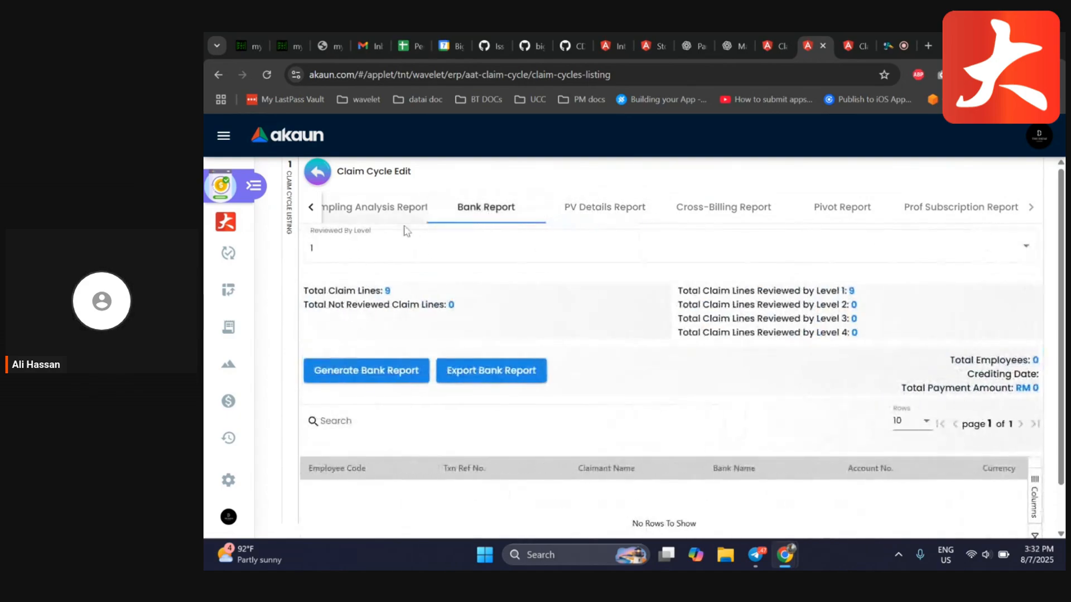
left_click(390, 214)
left_click(342, 213)
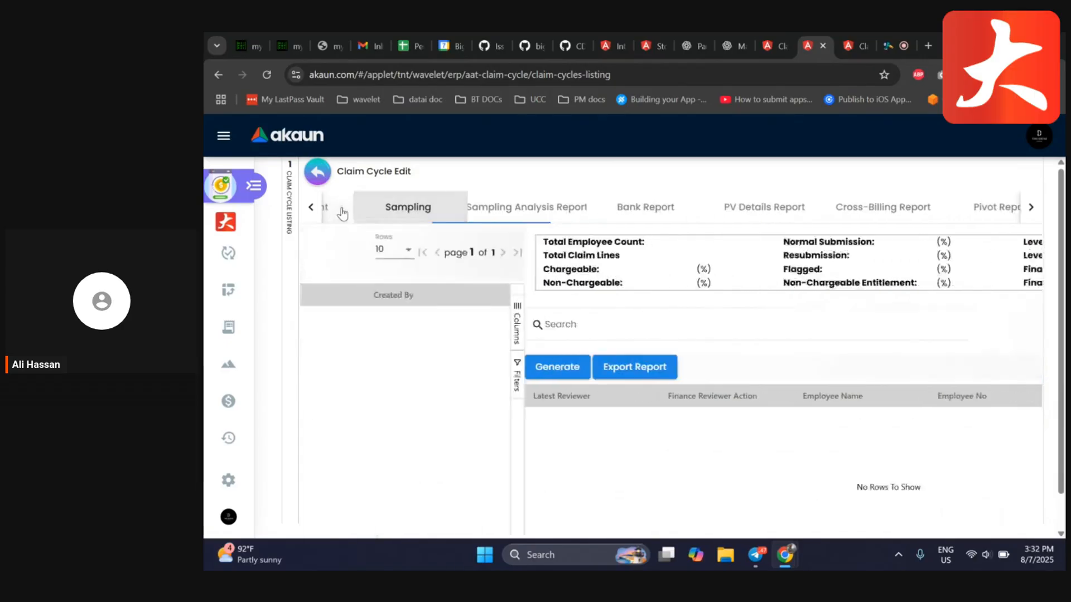
left_click(341, 214)
left_click(341, 214)
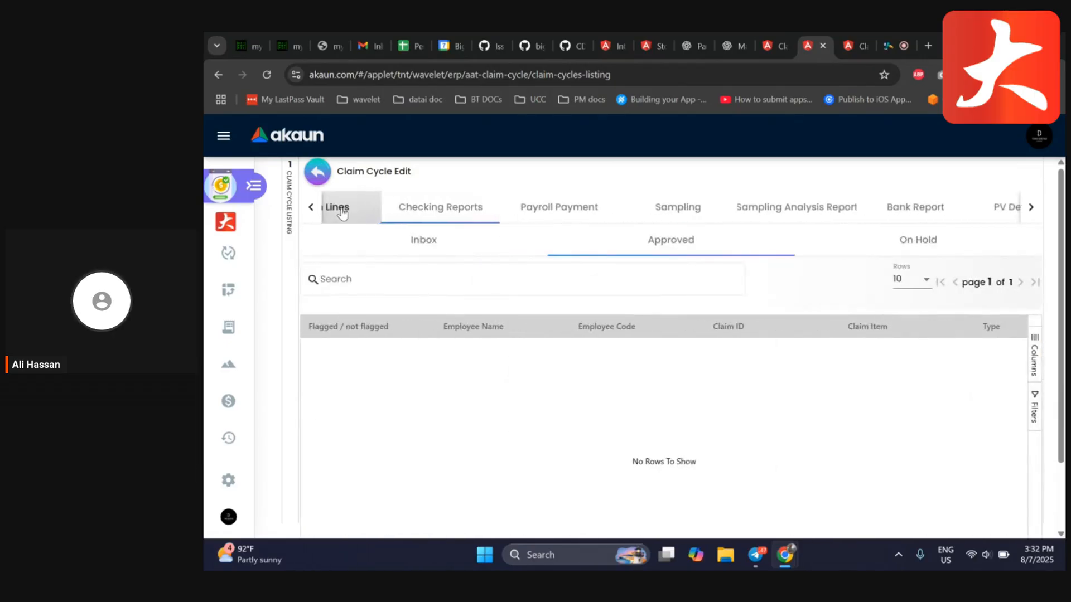
left_click(341, 214)
left_click(342, 213)
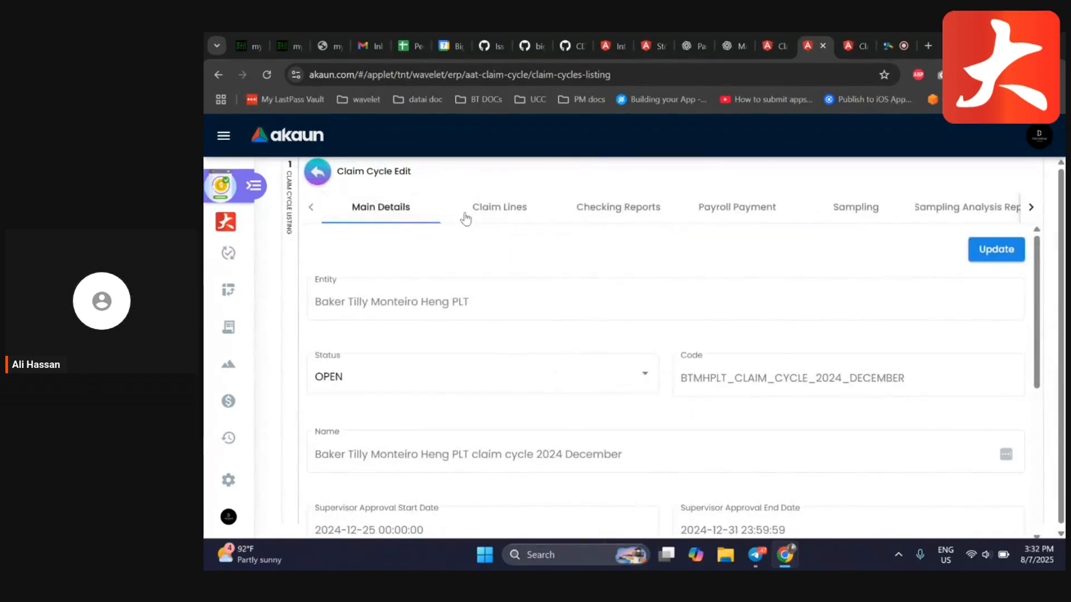
Leave the claim cycle and open the standalone Pivot Report page from the applet menu
left_click(319, 170)
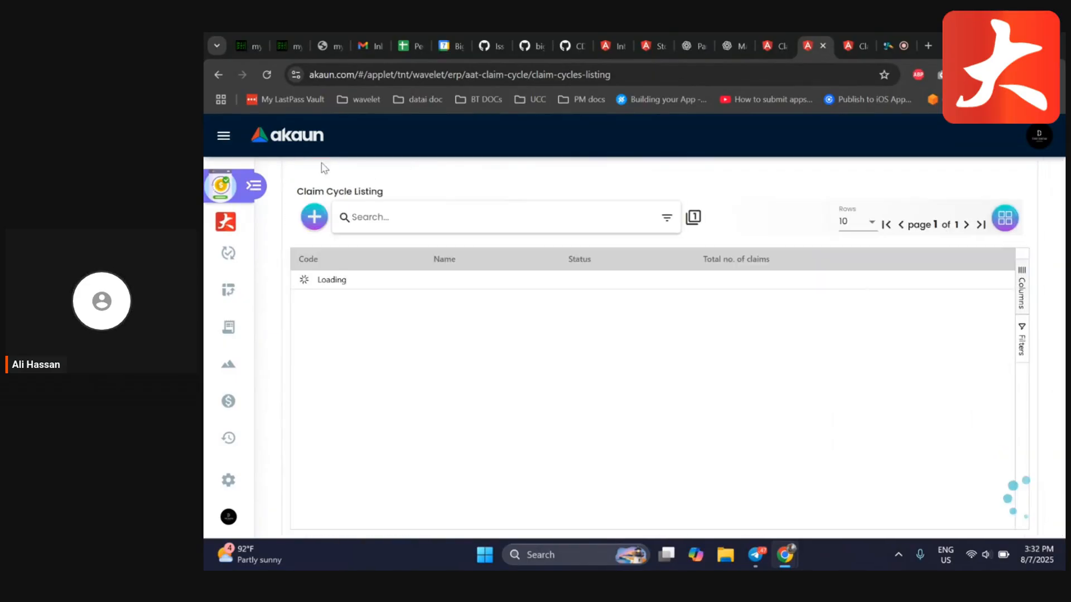
left_click(254, 187)
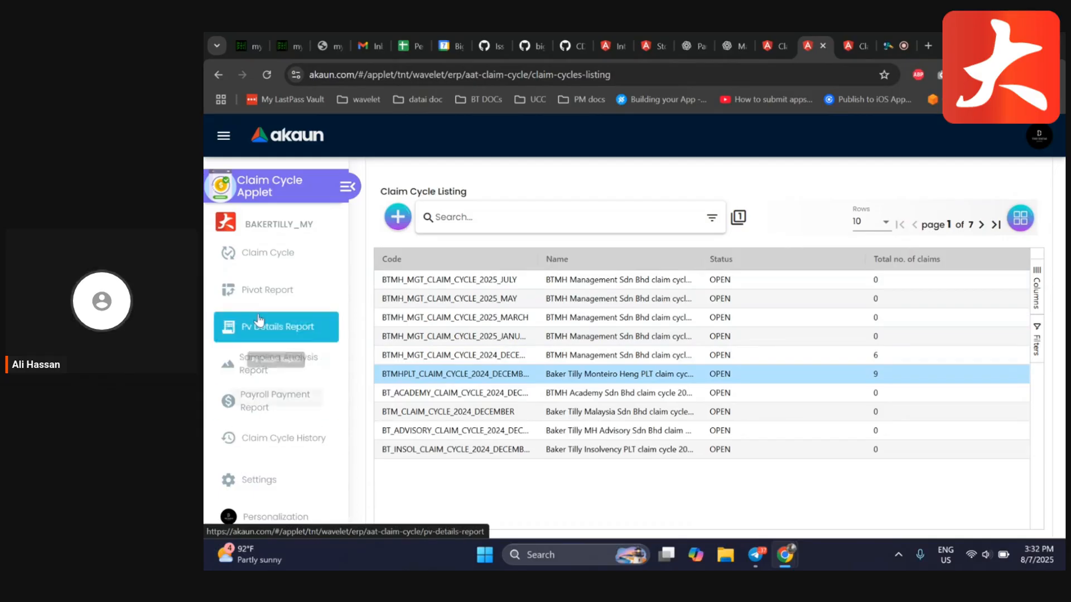
left_click(257, 293)
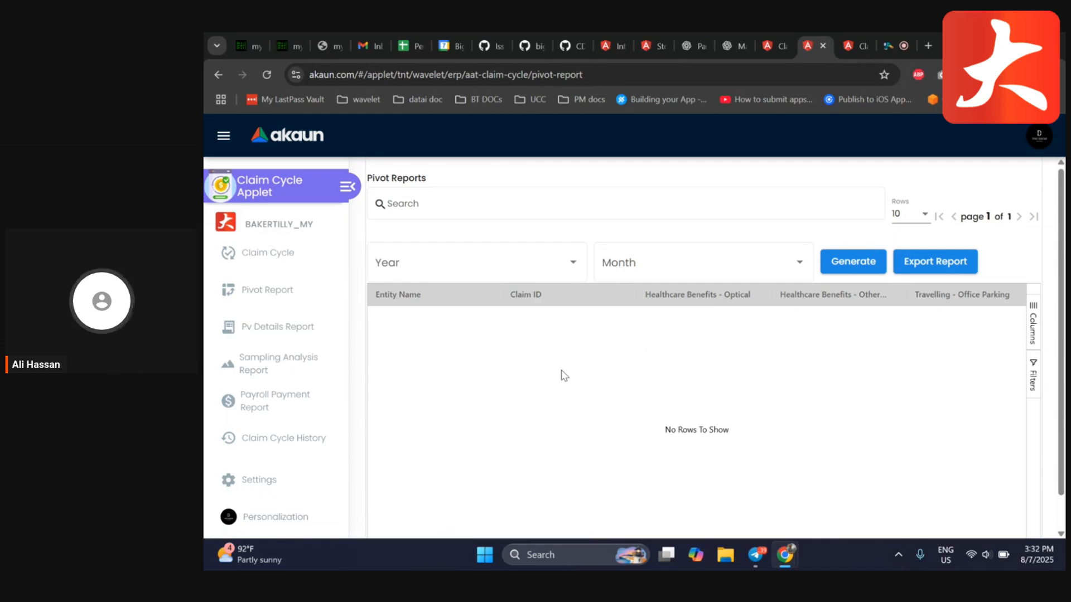
Generate the pivot report for year 2024 and month November 2024
left_click(573, 263)
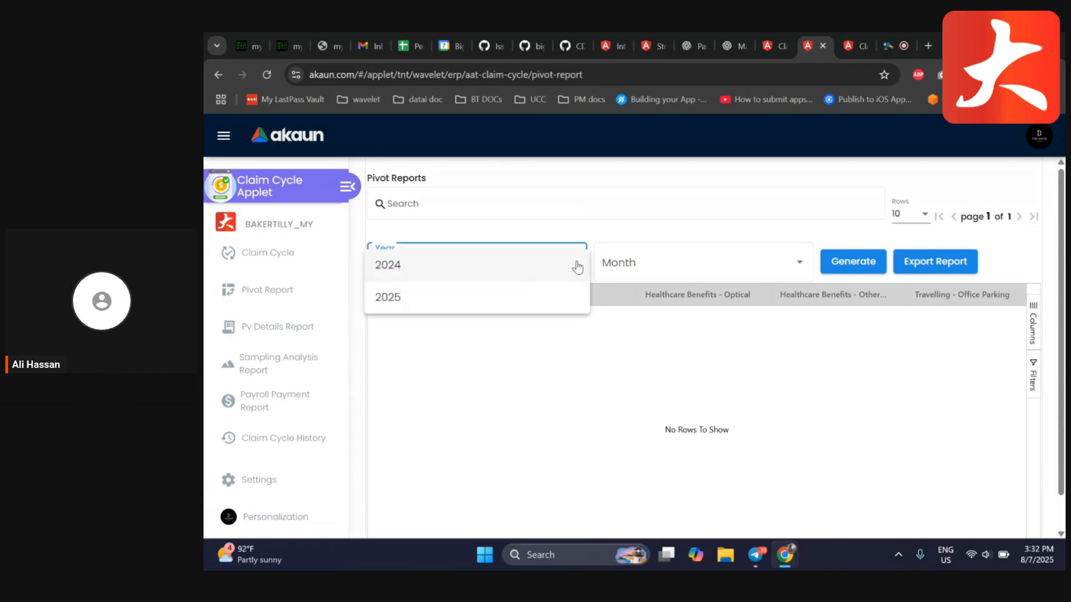
left_click(678, 247)
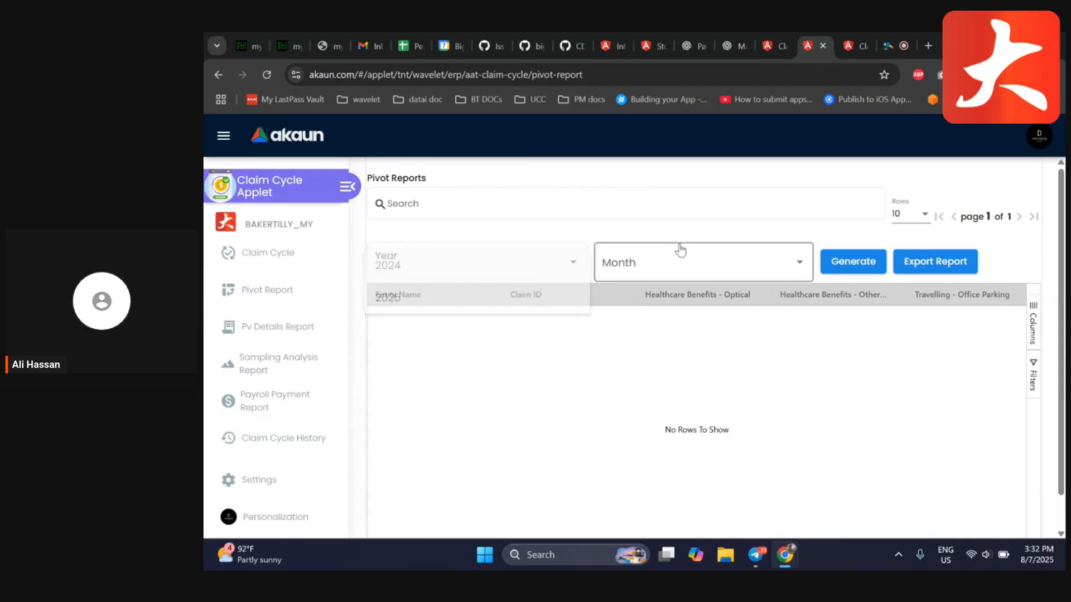
left_click(453, 271)
left_click(401, 270)
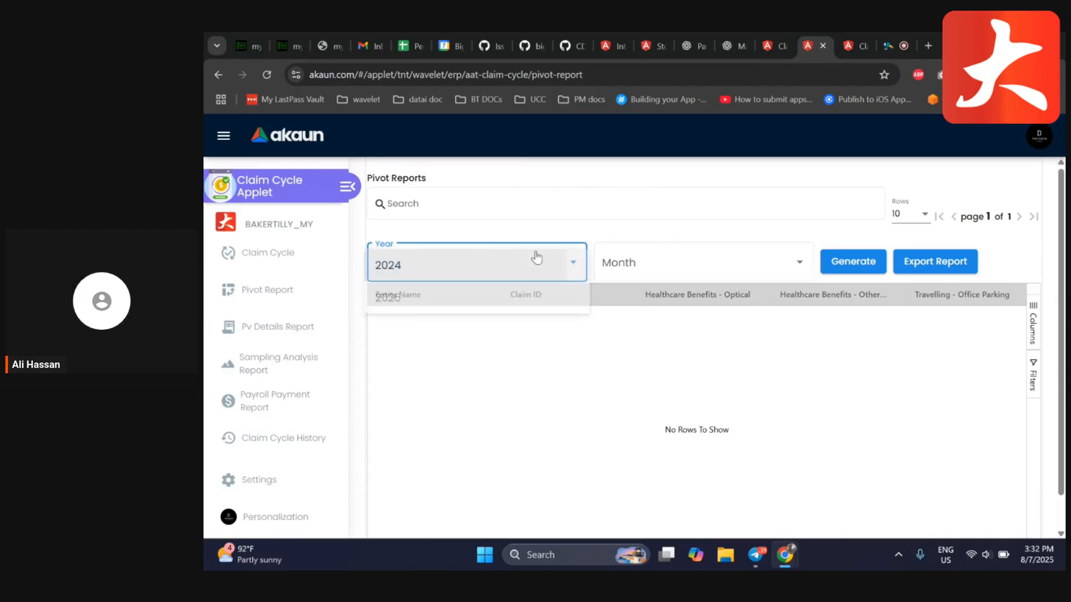
left_click(686, 269)
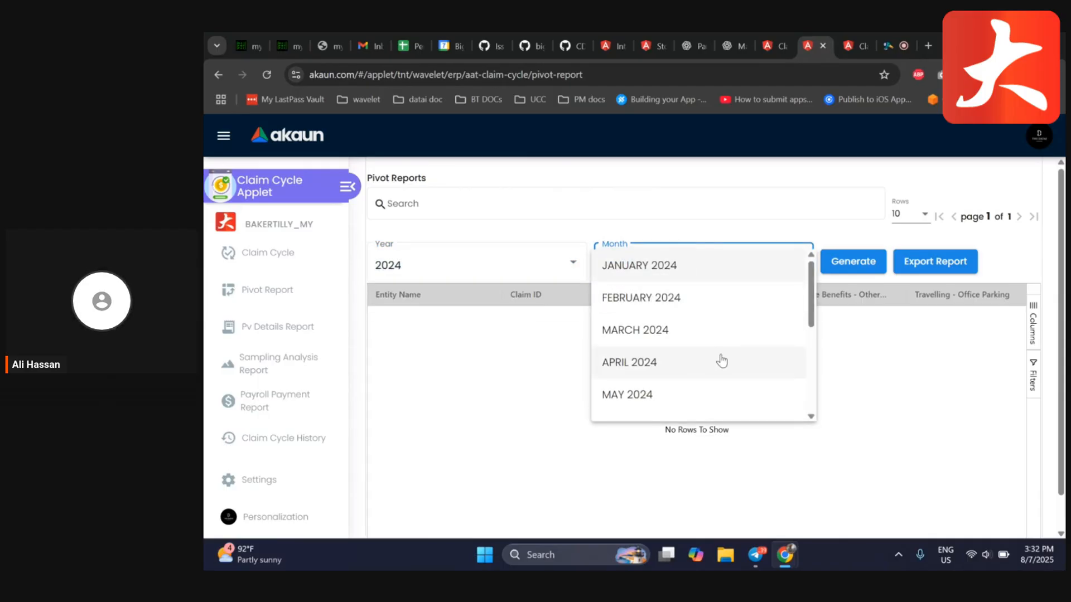
scroll(723, 363, "down", 5)
left_click(697, 376)
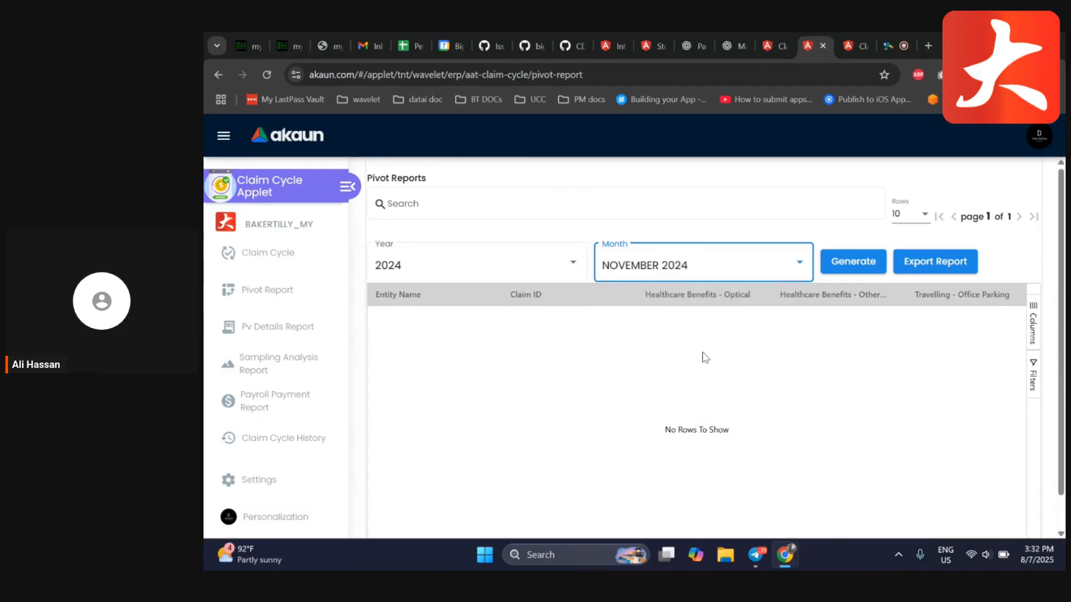
left_click(851, 262)
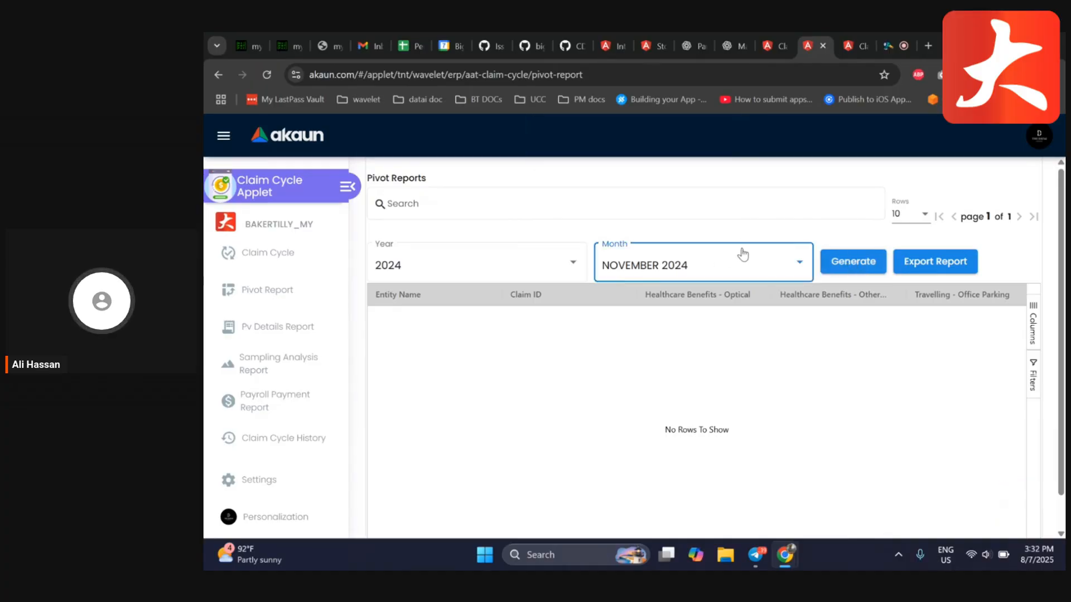
Switch the month to December 2024 and generate the pivot report again
left_click(706, 253)
left_click(669, 298)
left_click(831, 268)
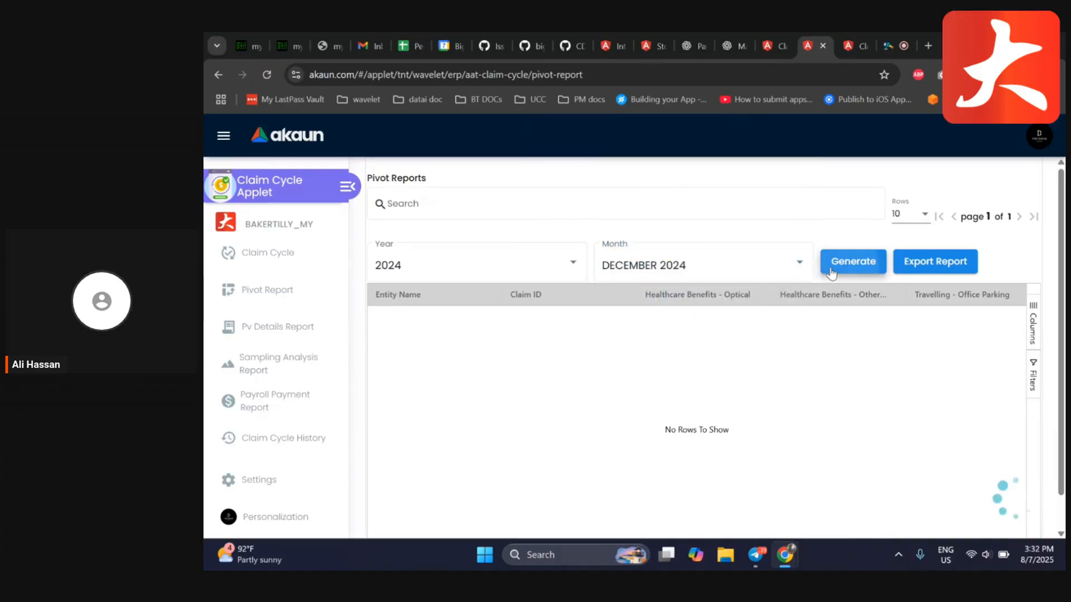
Return to the claim cycle listing
left_click(549, 266)
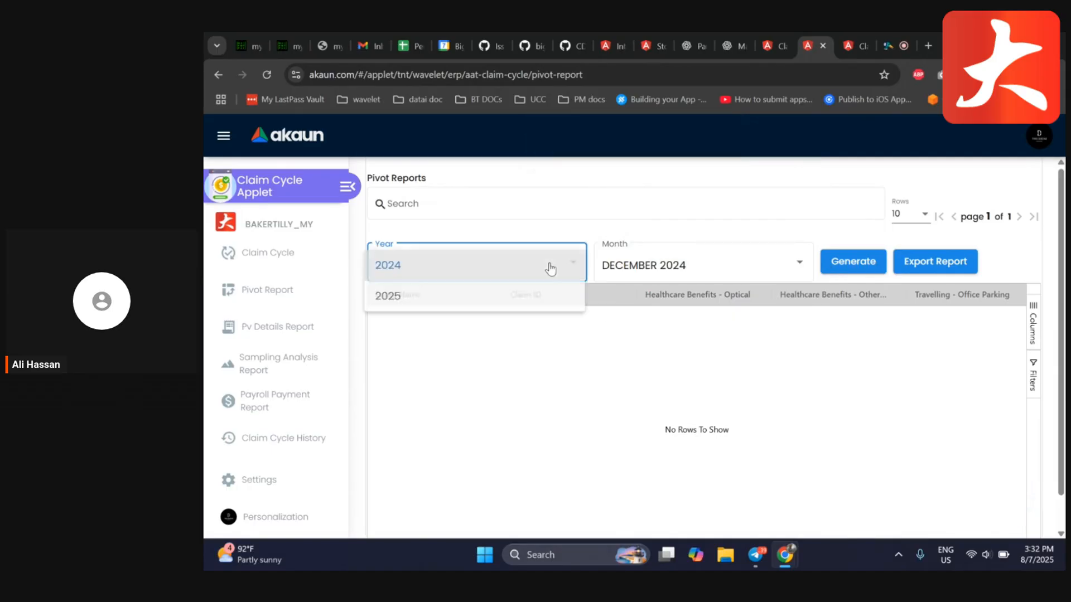
left_click(723, 273)
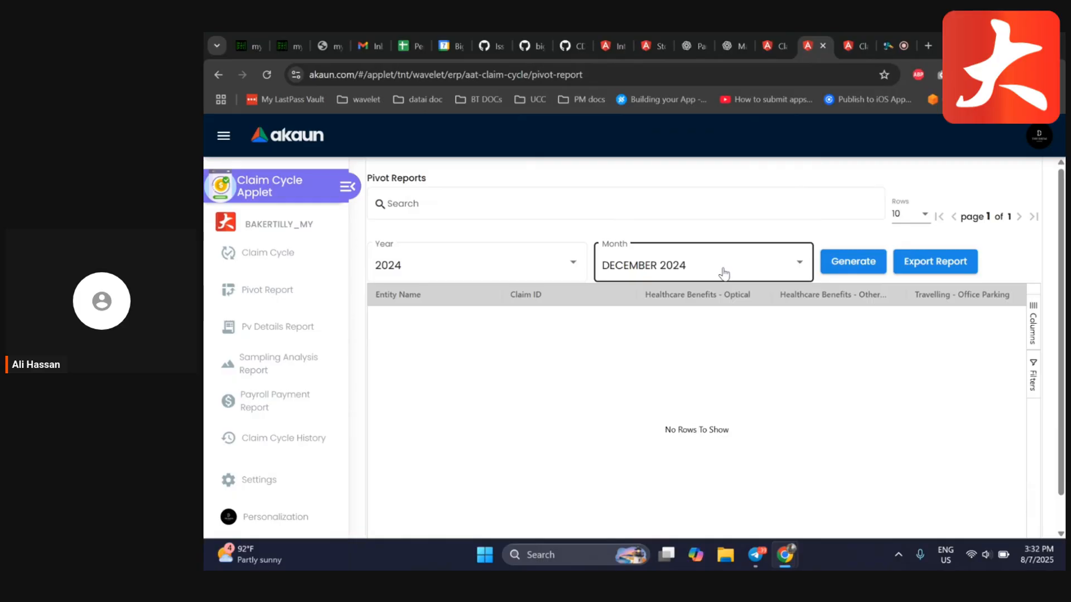
left_click(723, 273)
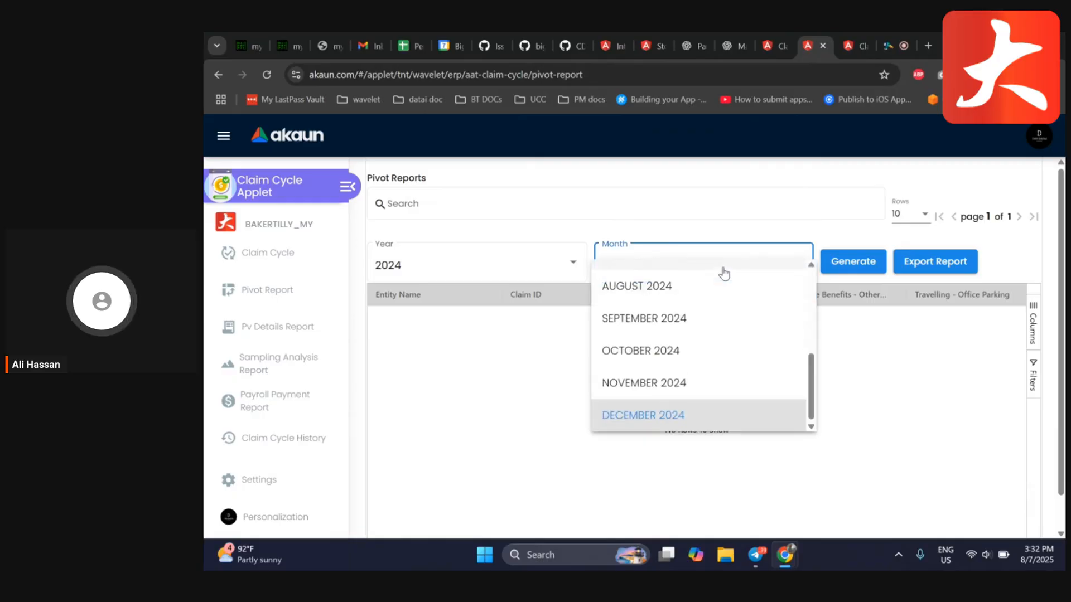
left_click(458, 361)
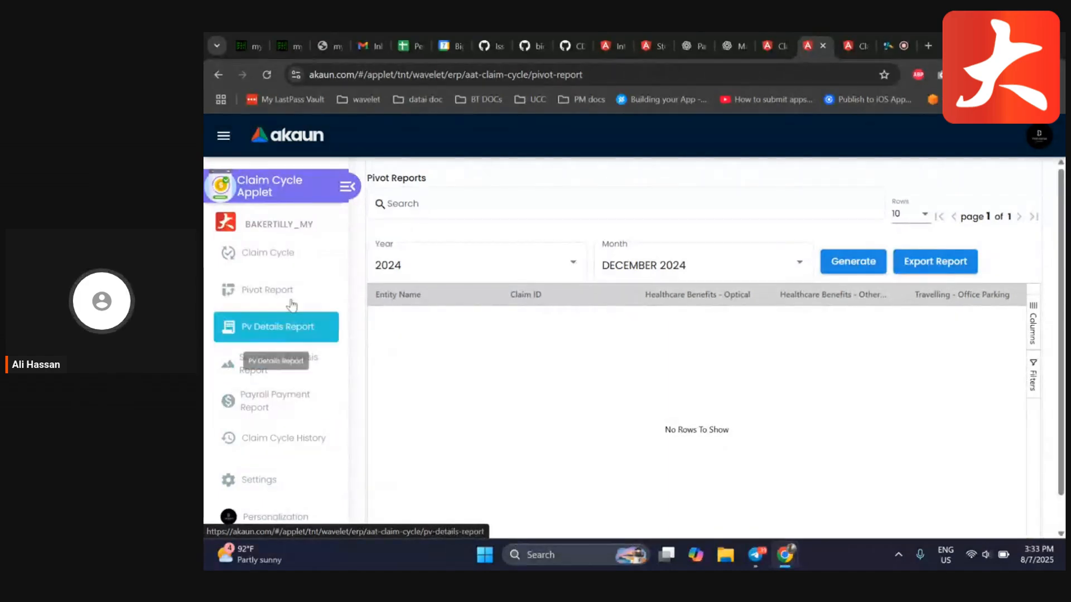
left_click(281, 252)
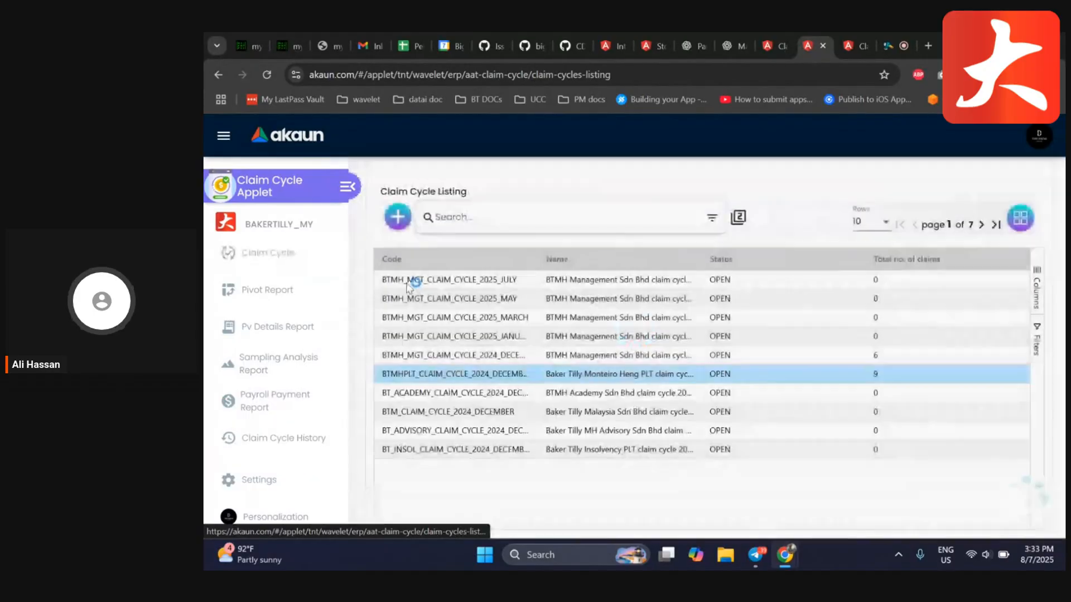
Open the BTMH_MGT_CLAIM_CYCLE_2025_JULY cycle, view its claim lines, and go back to the claim cycle listing
left_click(493, 283)
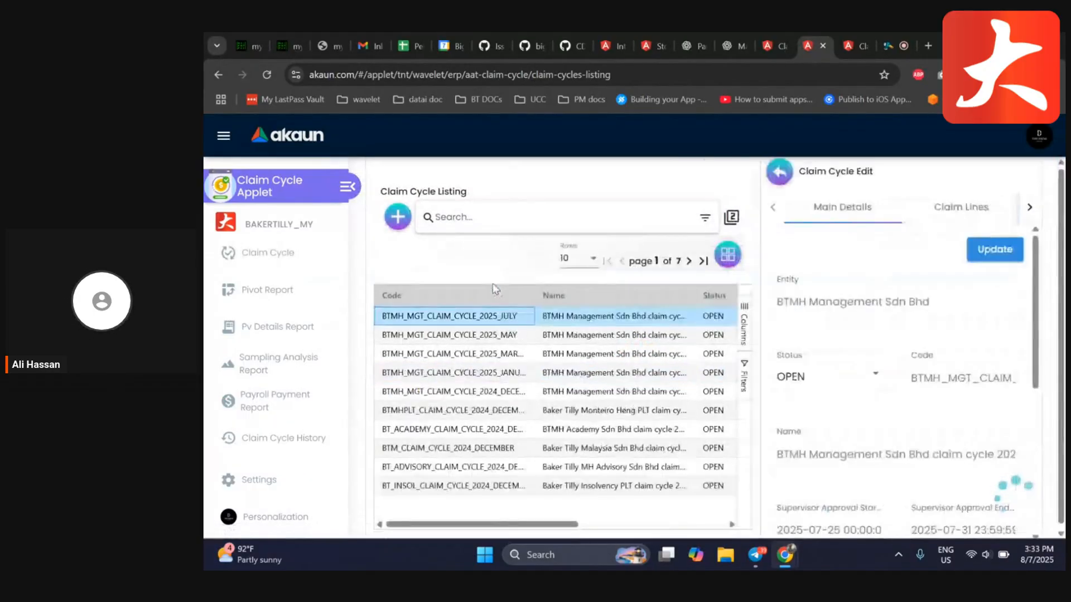
left_click(906, 209)
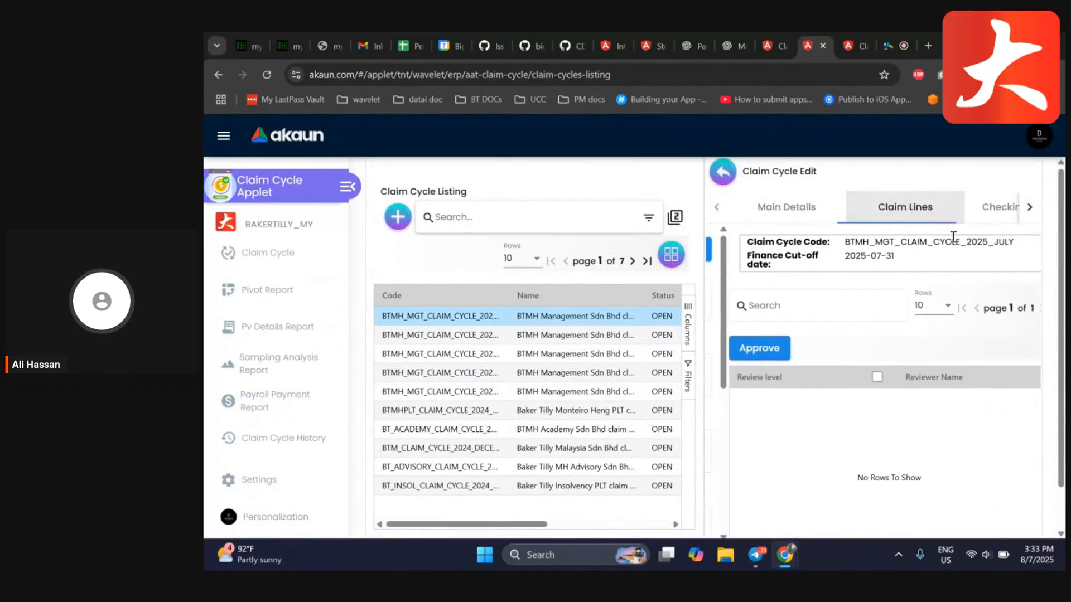
left_click(725, 170)
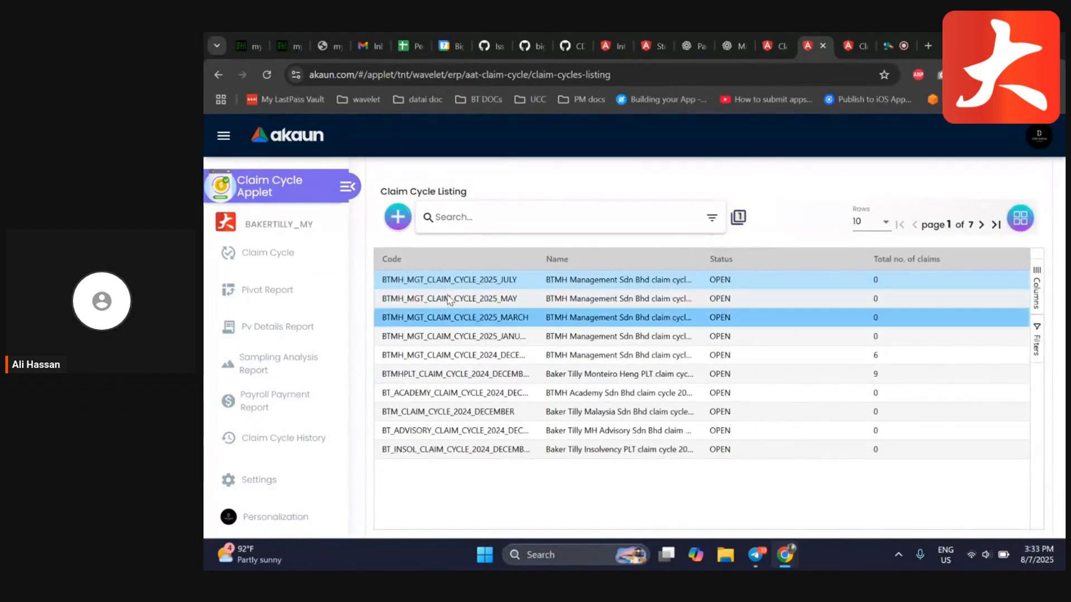
Reopen the July 2025 cycle and examine its main details and the available status options
left_click(427, 273)
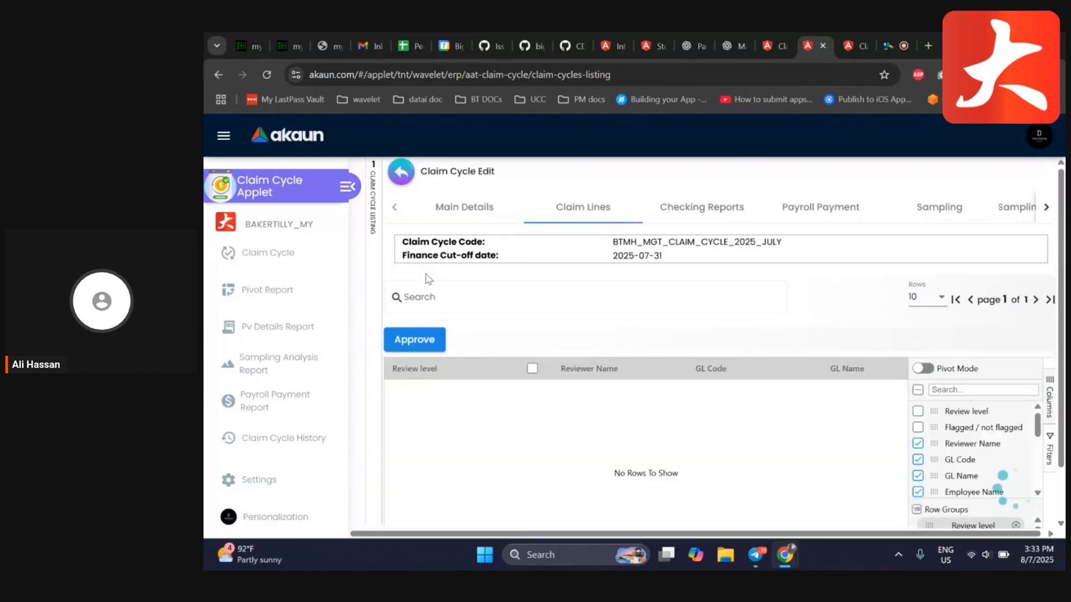
left_click(466, 214)
scroll(597, 347, "down", 3)
scroll(613, 390, "up", 3)
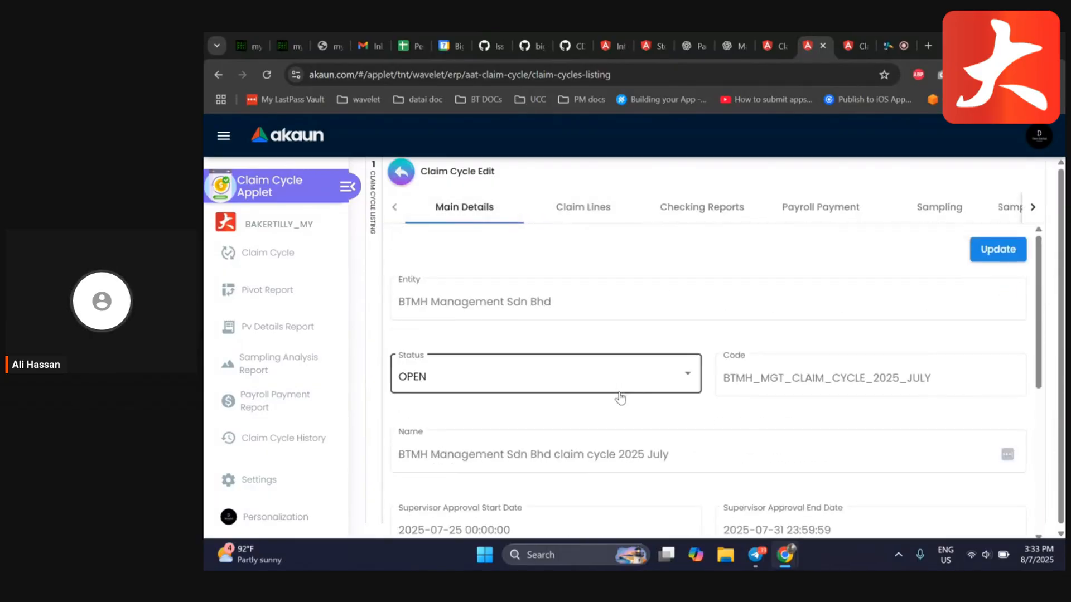
left_click(611, 385)
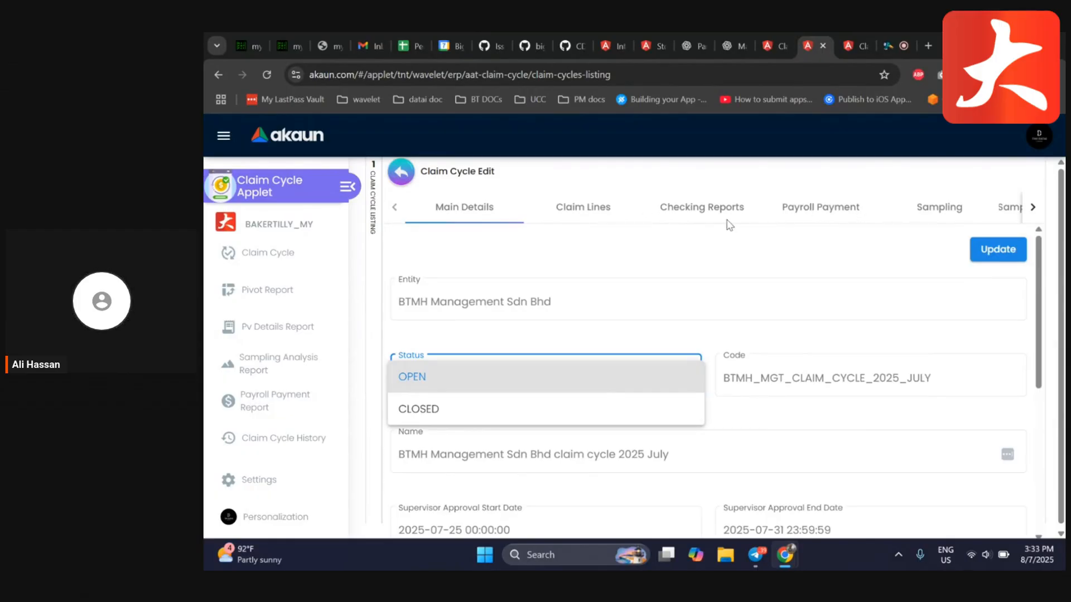
left_click(813, 258)
Set the July 2025 cycle's status to CLOSED and return to the listing without updating
scroll(809, 268, "down", 5)
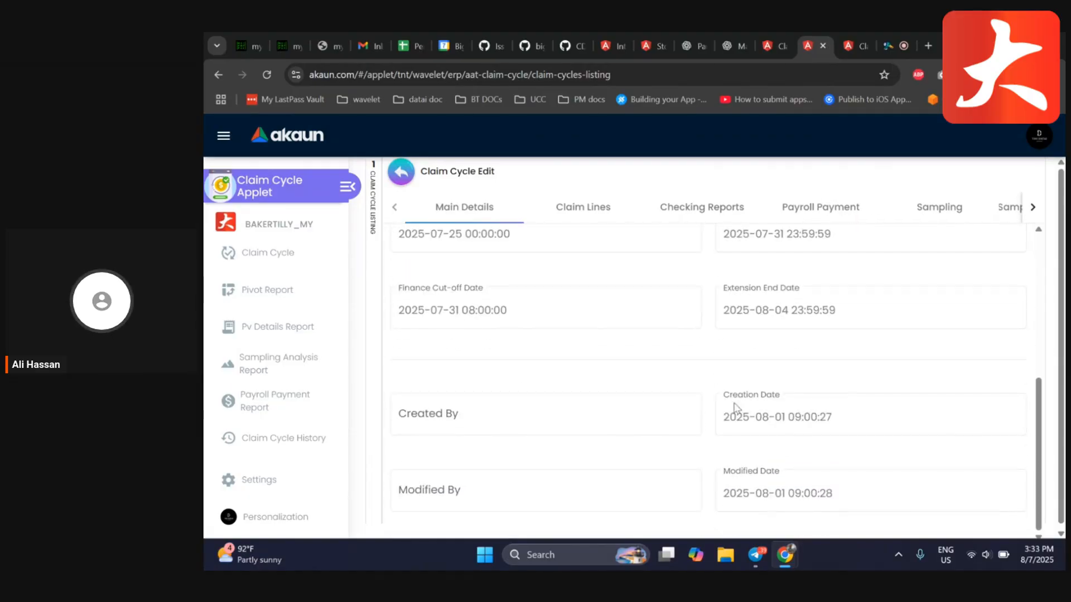
scroll(658, 399, "up", 3)
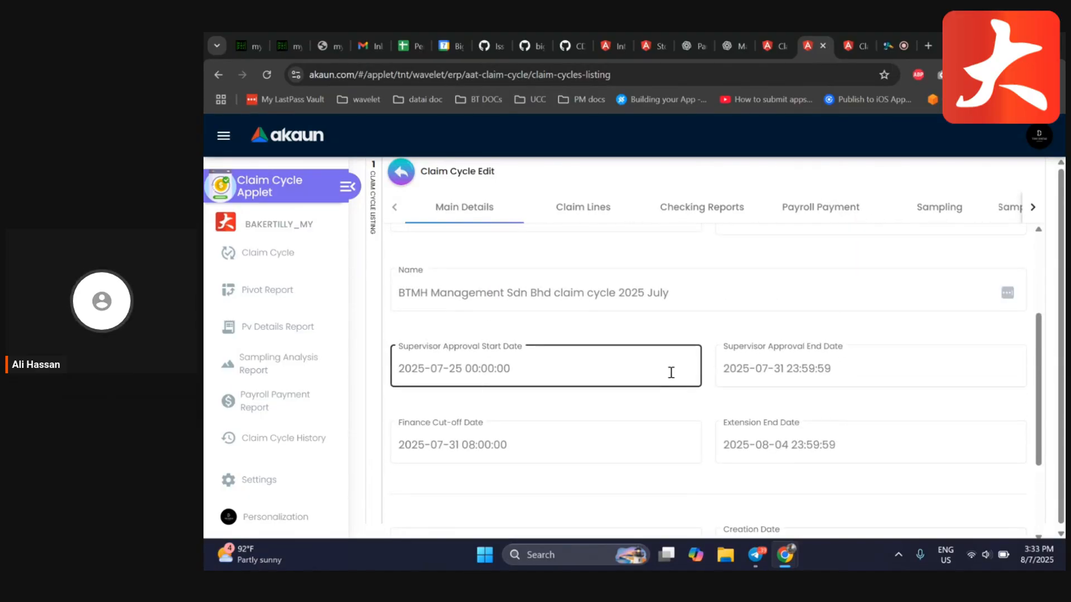
scroll(671, 372, "up", 2)
left_click(669, 353)
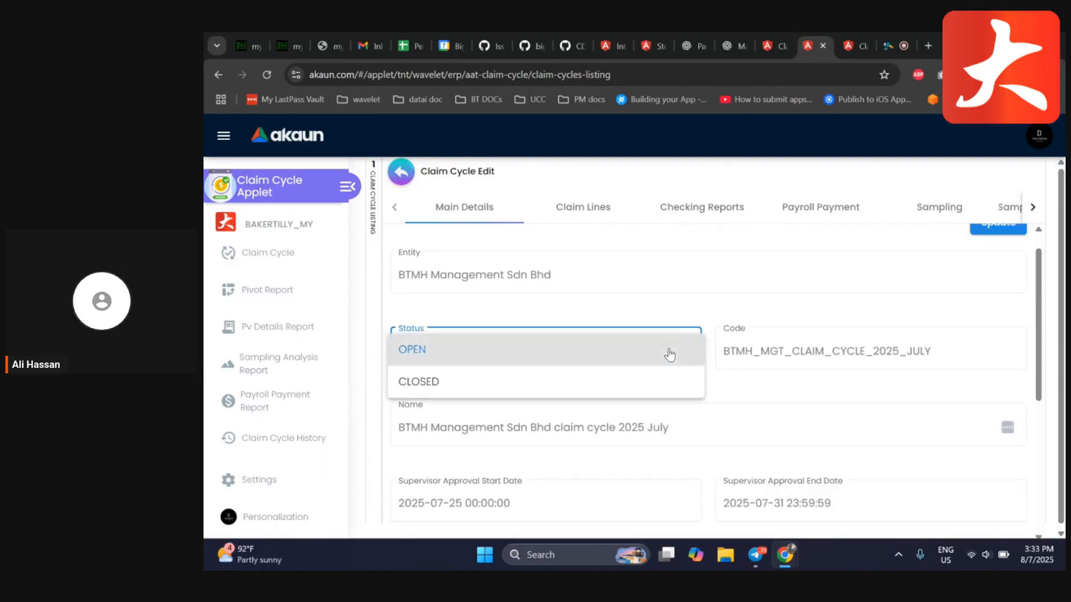
left_click(526, 393)
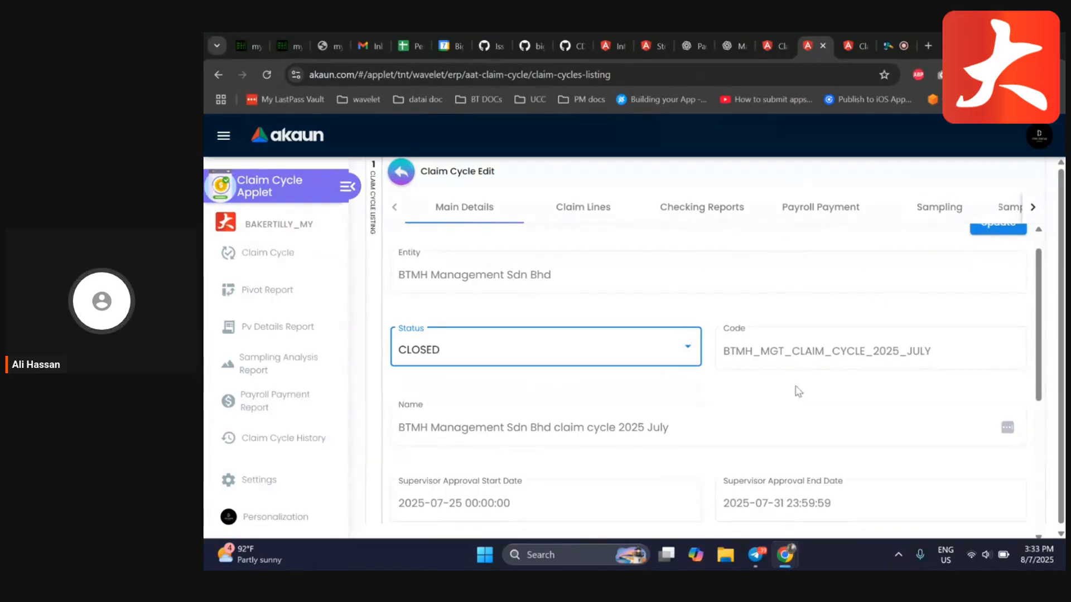
scroll(752, 422, "up", 1)
left_click(401, 172)
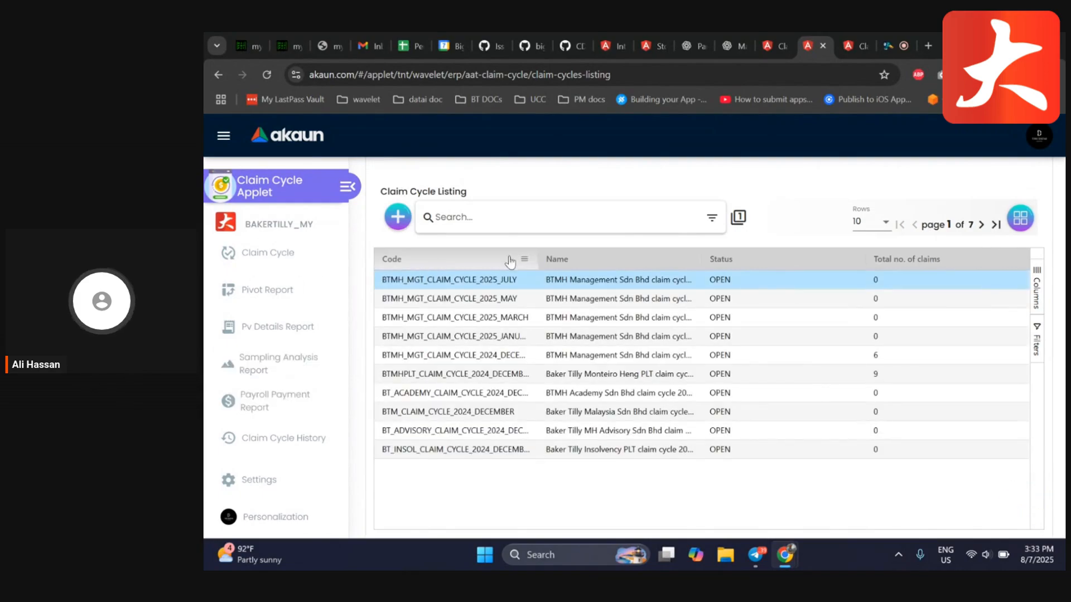
Open the Claim Cycle History listing and page through the closed cycles to page 6
left_click(287, 441)
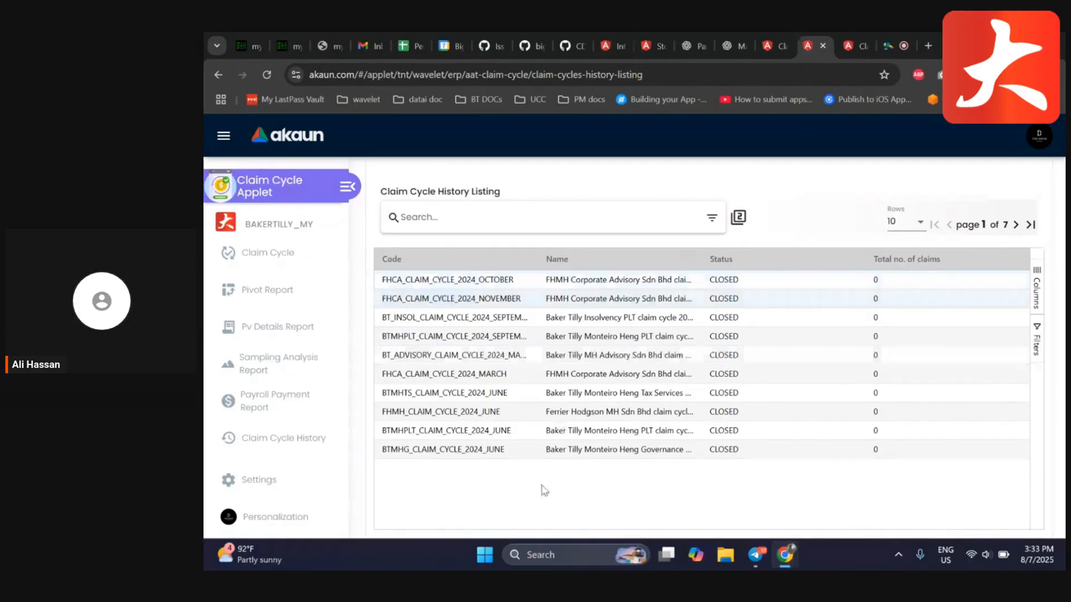
left_click(1015, 224)
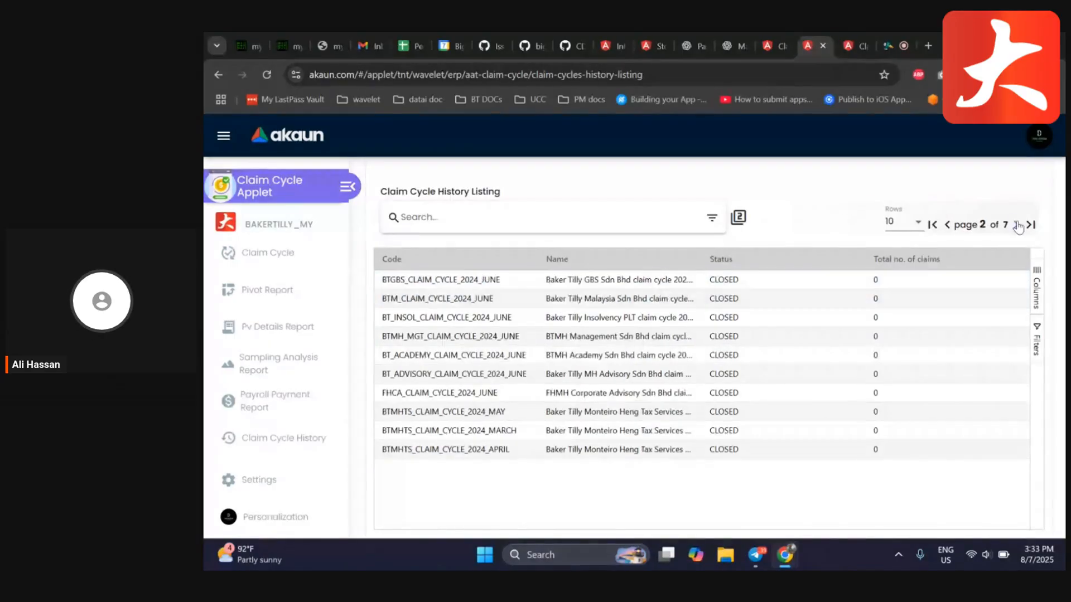
left_click(1016, 224)
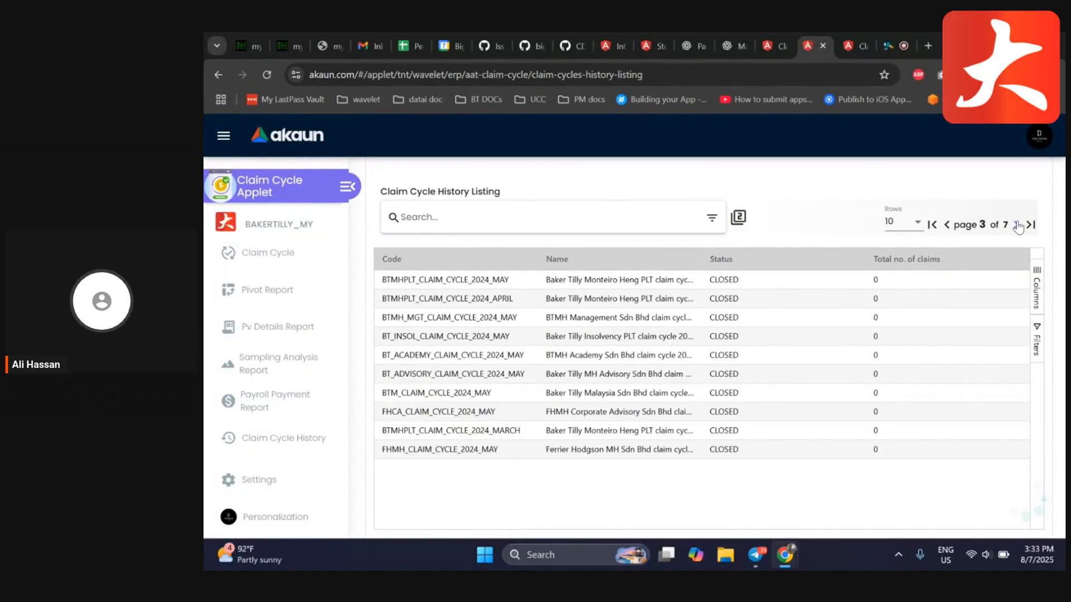
left_click(1016, 225)
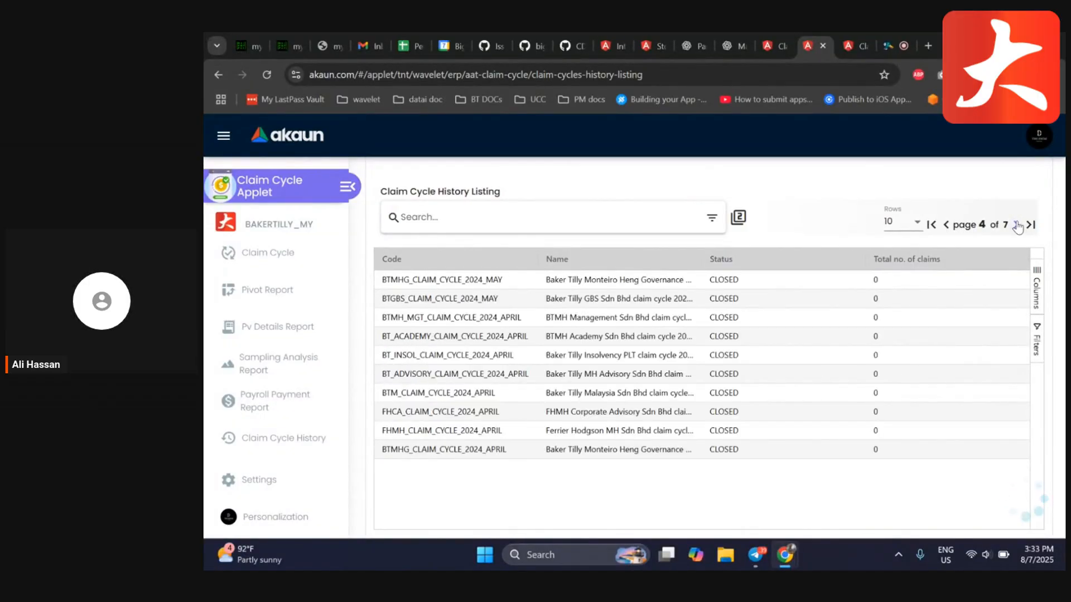
left_click(1016, 225)
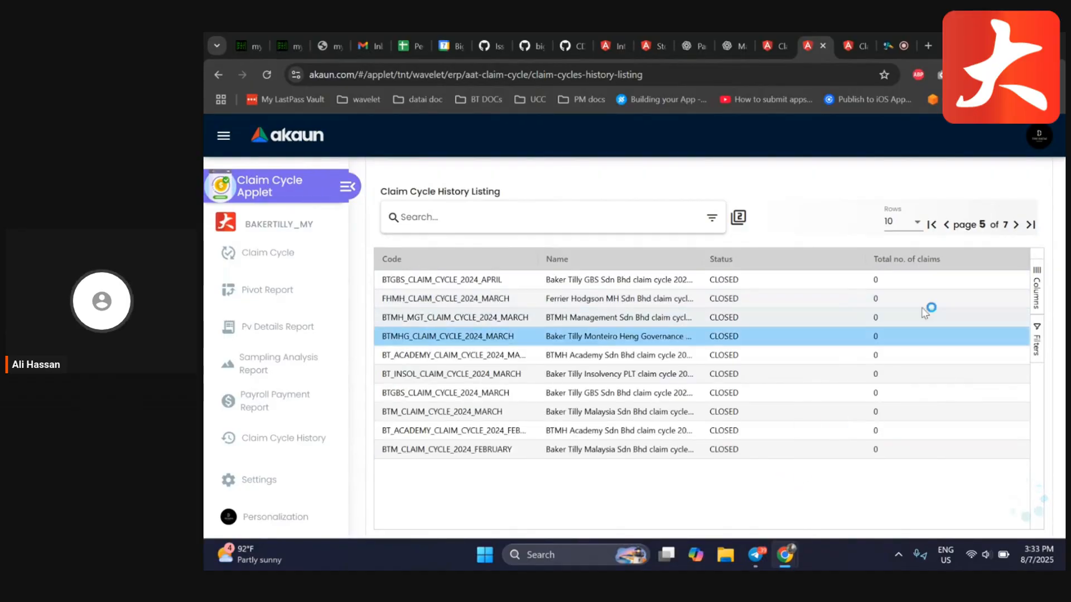
left_click(1015, 225)
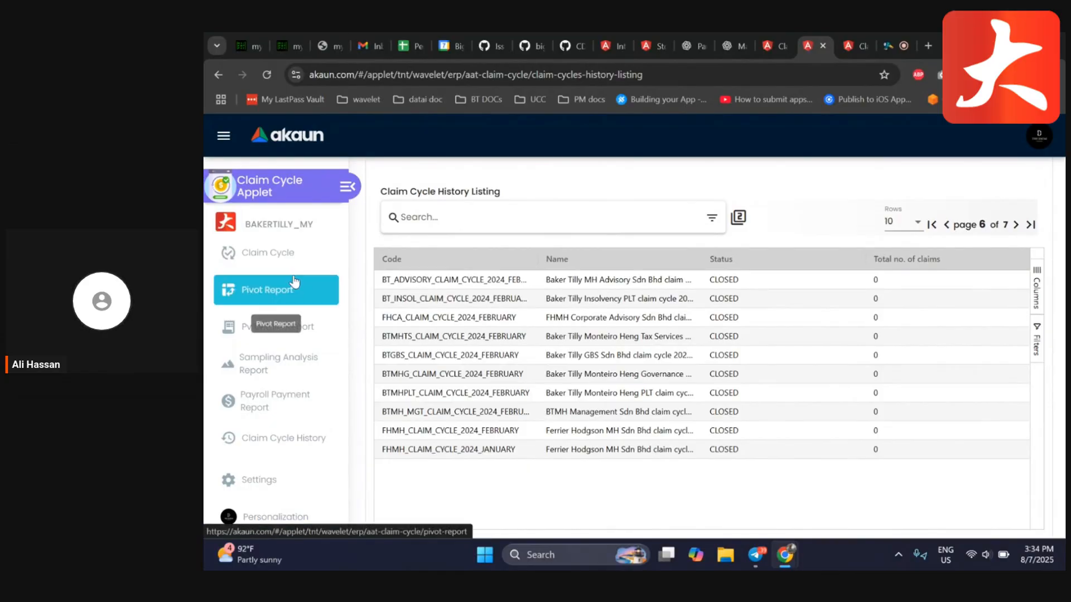
left_click(513, 440)
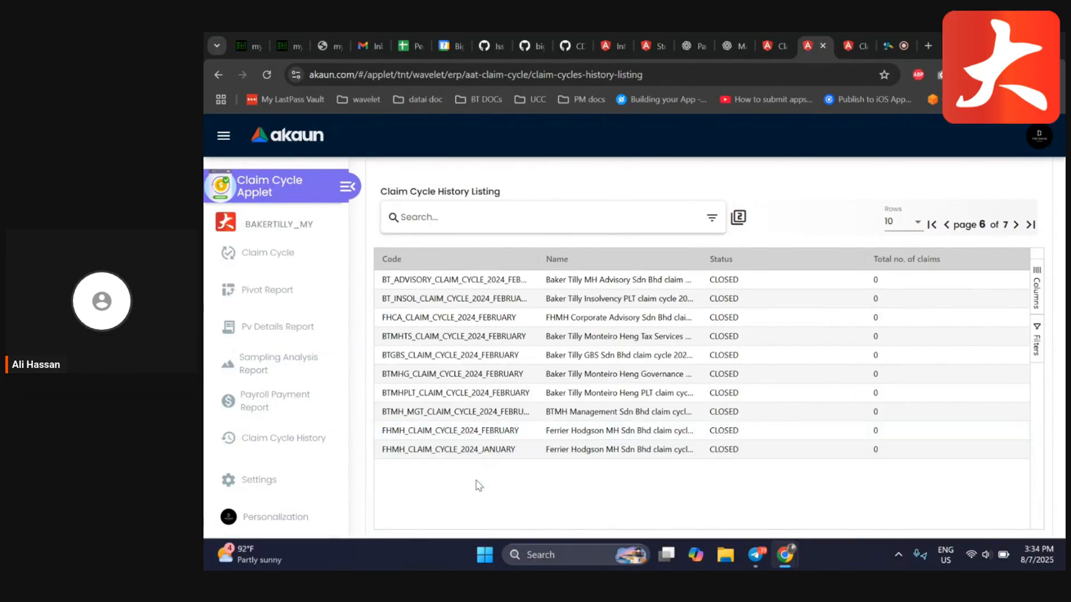